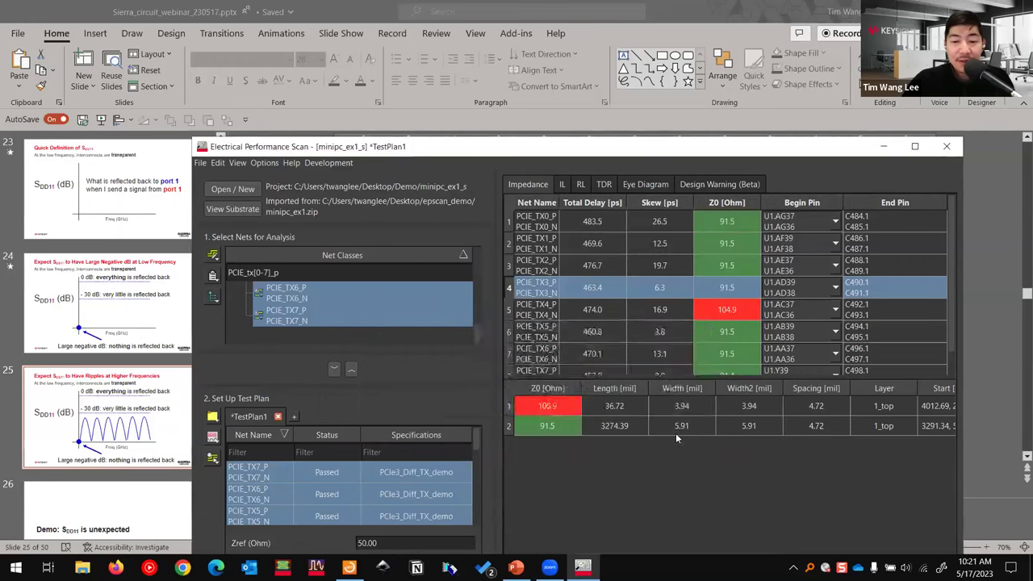
Load minipc_ex2.zip as the project minipc_ex2_s, saving its substrate as imported.
click(561, 402)
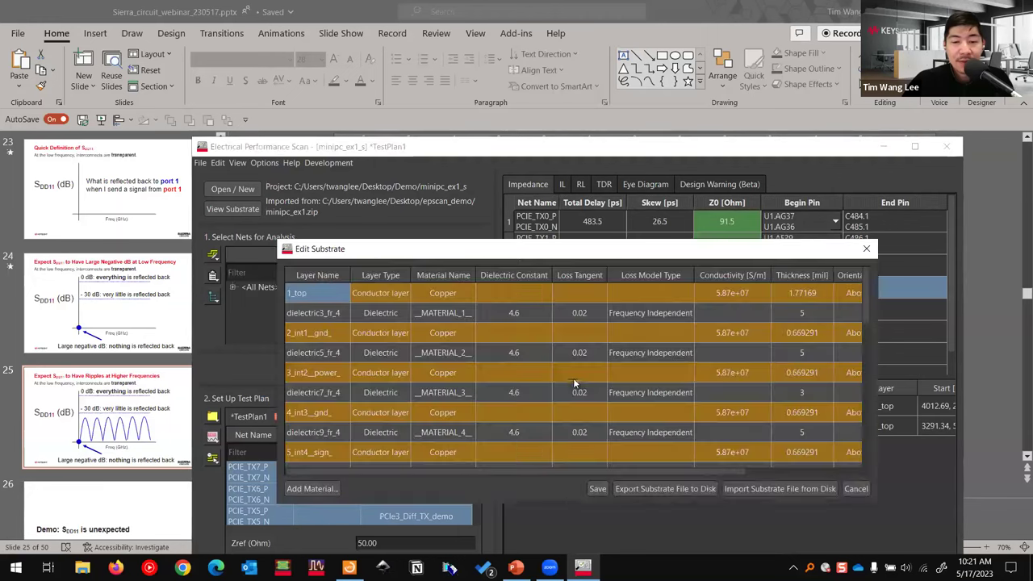
click(597, 490)
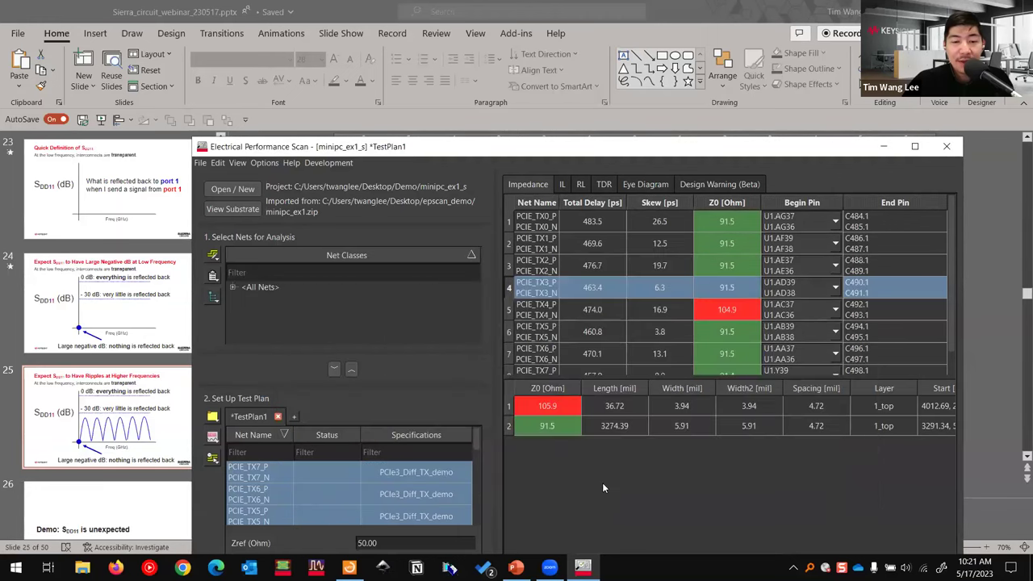
click(578, 392)
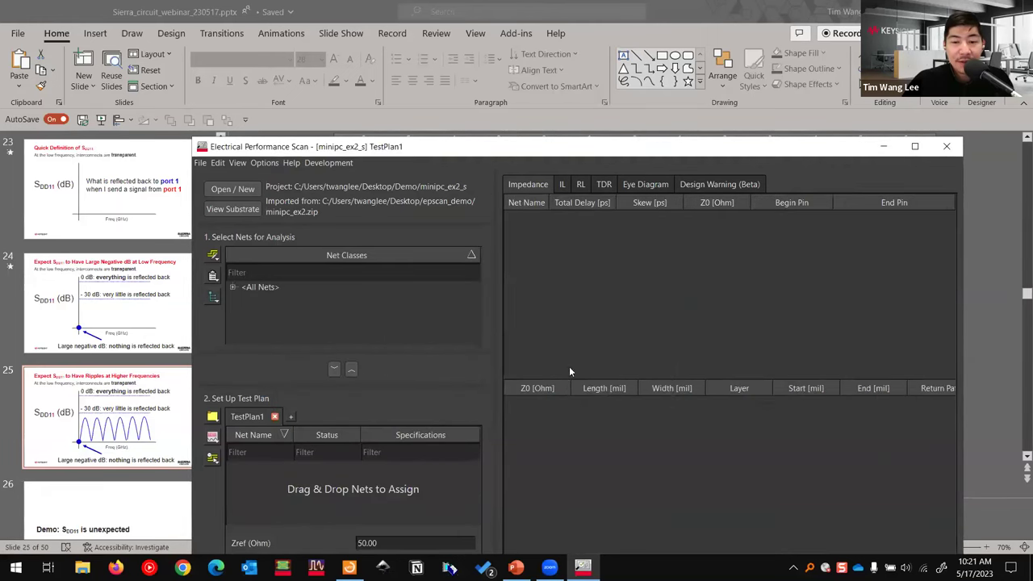
drag(546, 149, 489, 88)
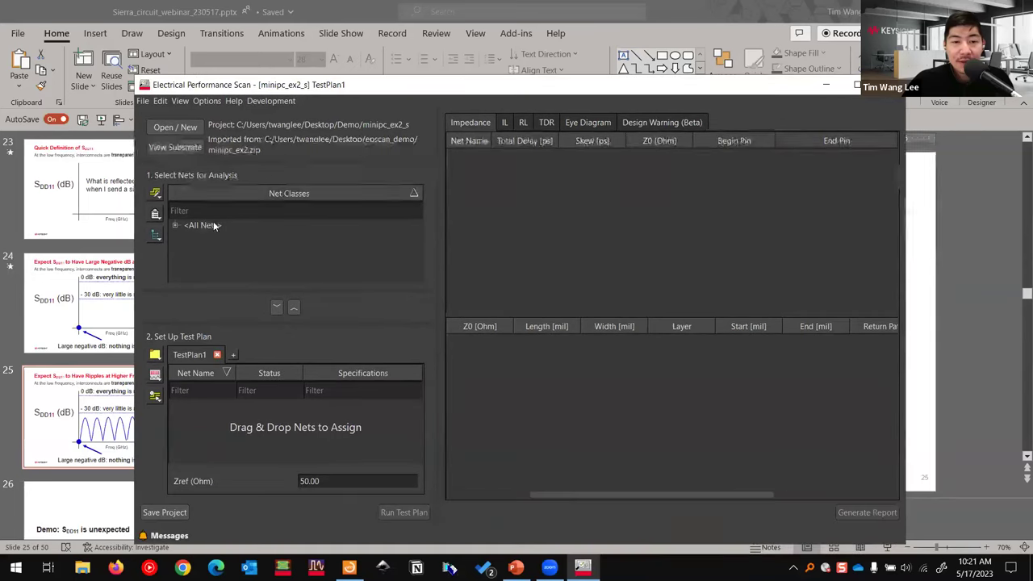
Filter the net classes with the pattern PCIE_tx[0-7]_p.
click(201, 210)
text(P)
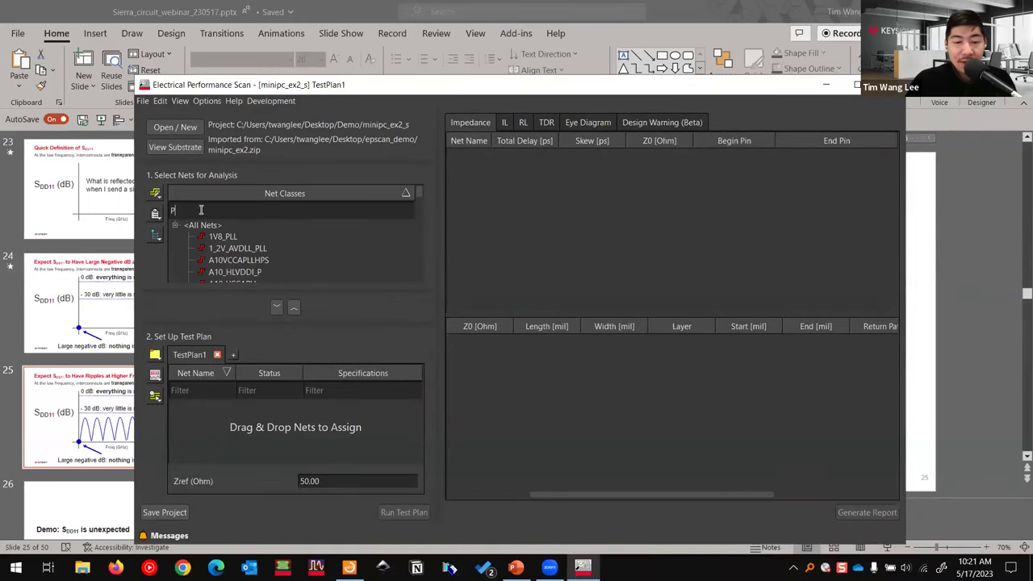
text(CIE_tx[0)
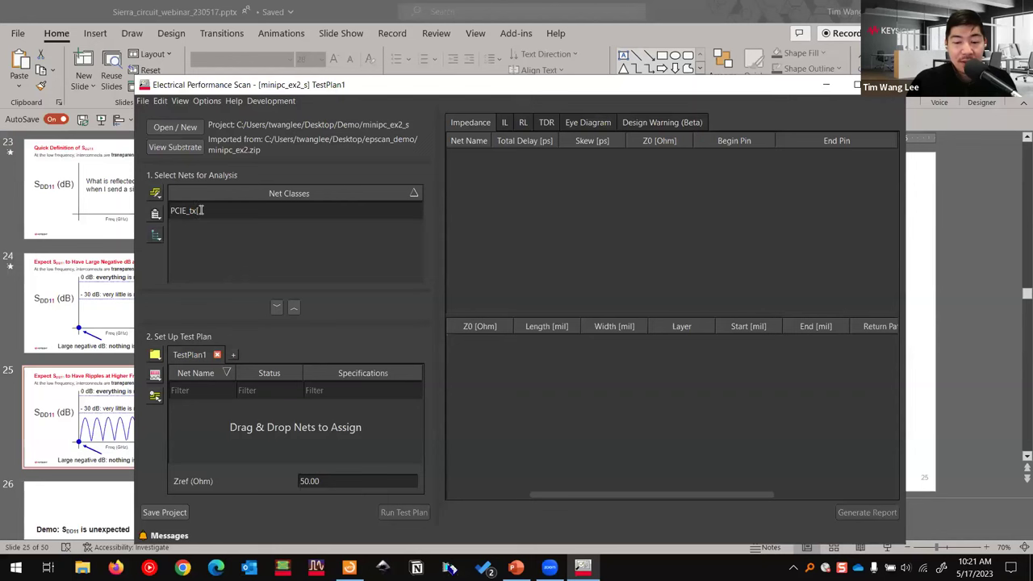
text(-7)
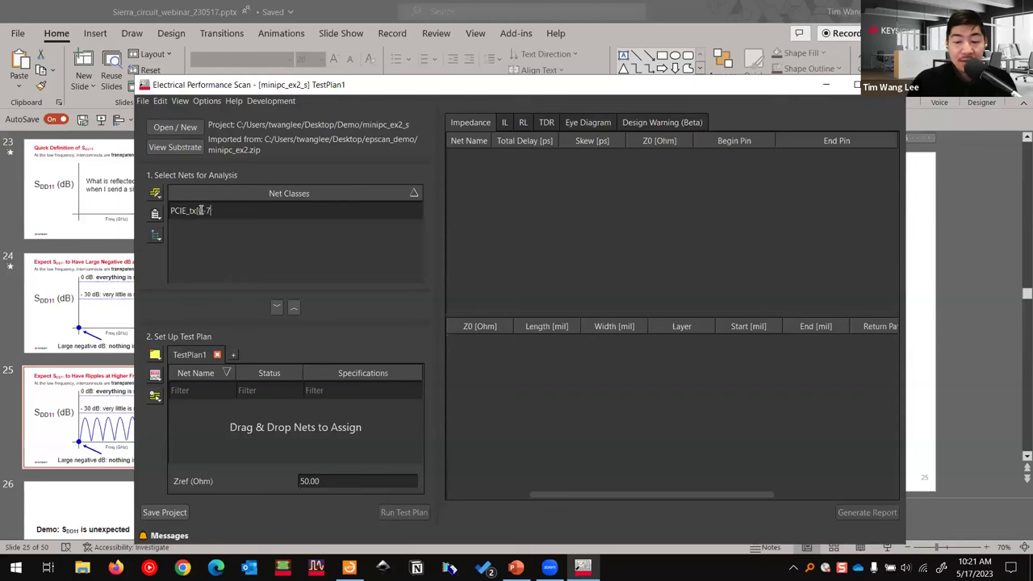
text(]_p)
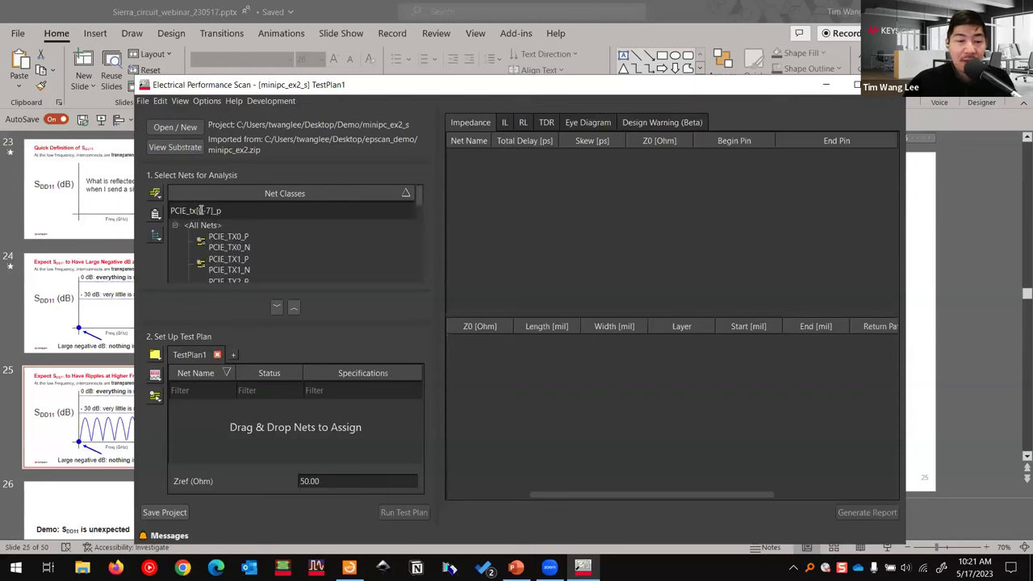
Add all filtered differential pairs, PCIE_TX0 through PCIE_TX7, to TestPlan1.
click(229, 237)
scroll(247, 258, down, 5)
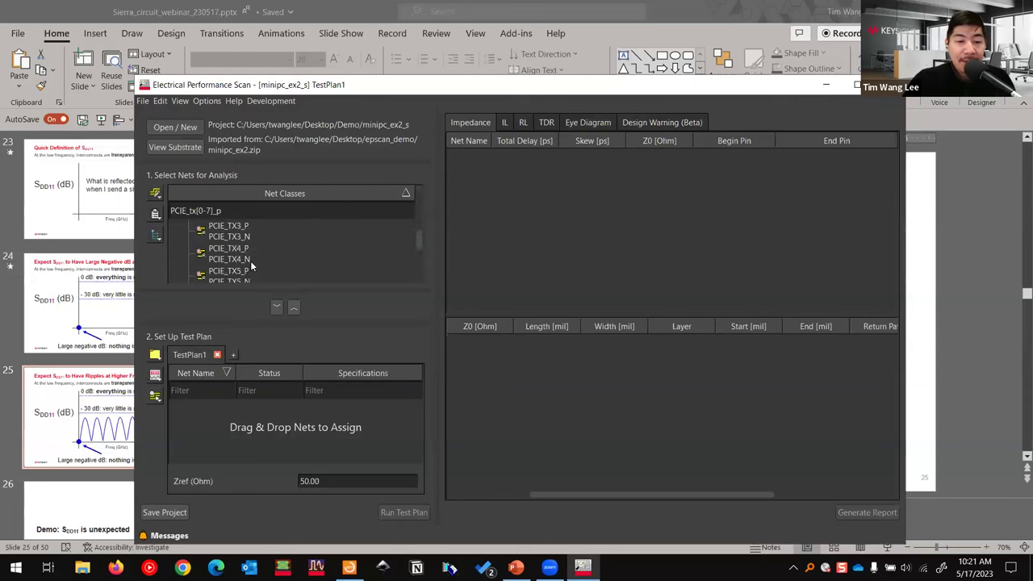
shift+click(253, 257)
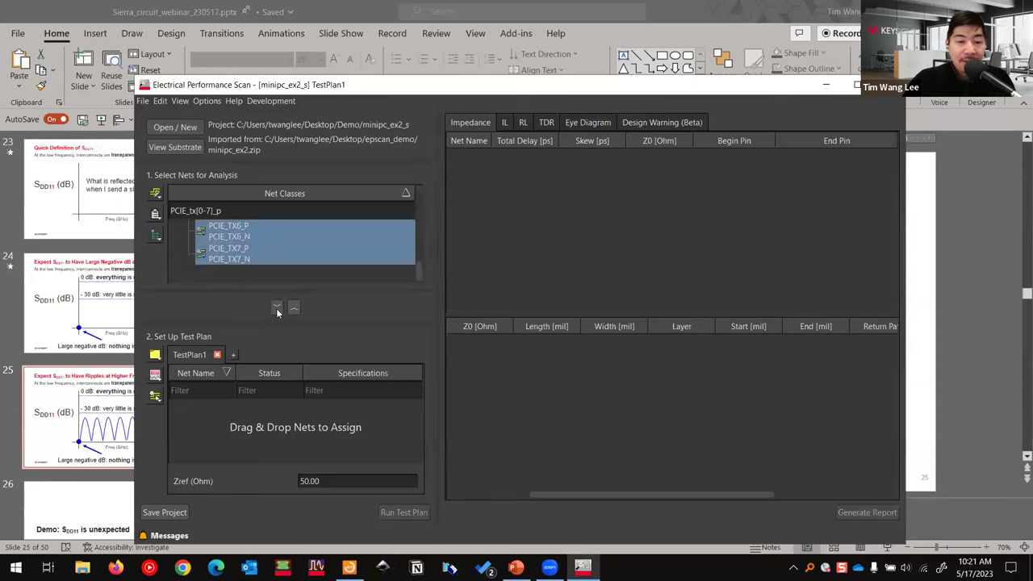
click(276, 308)
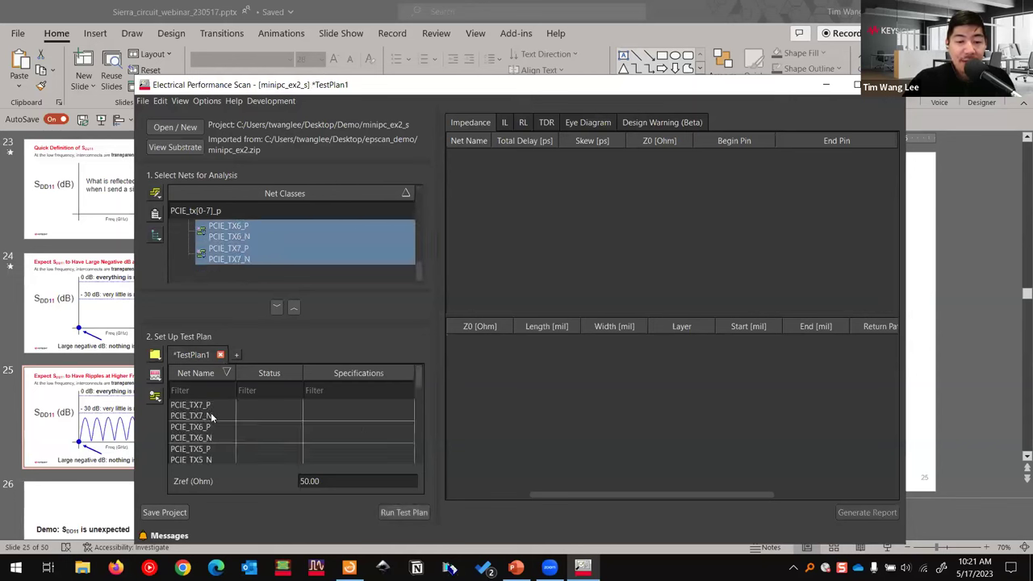
Assign the PCIe3_Diff_TX_demo specification to all nets in the test plan.
scroll(214, 417, down, 2)
scroll(214, 417, down, 2)
key(ctrl+a)
right_click(214, 454)
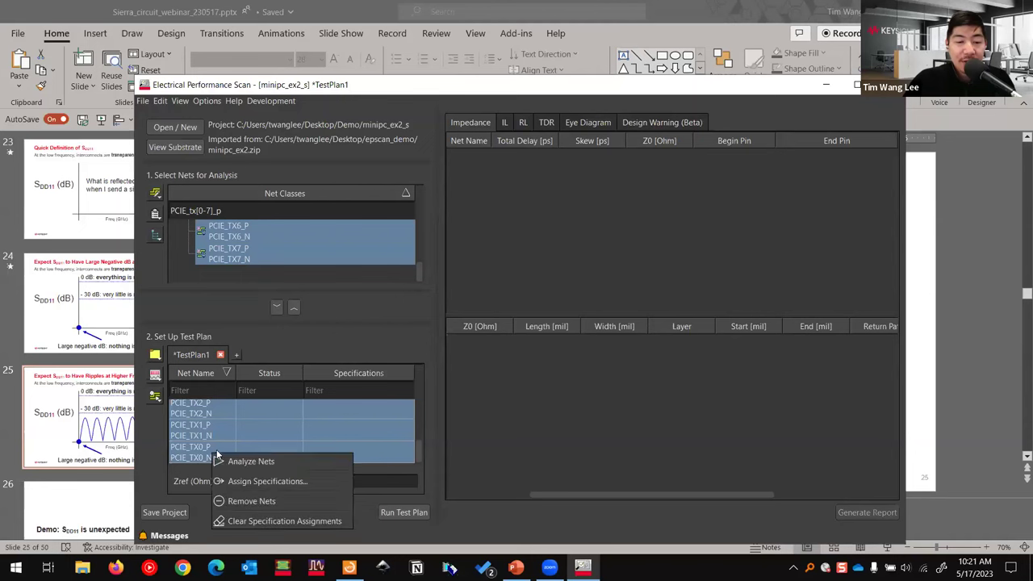
click(246, 481)
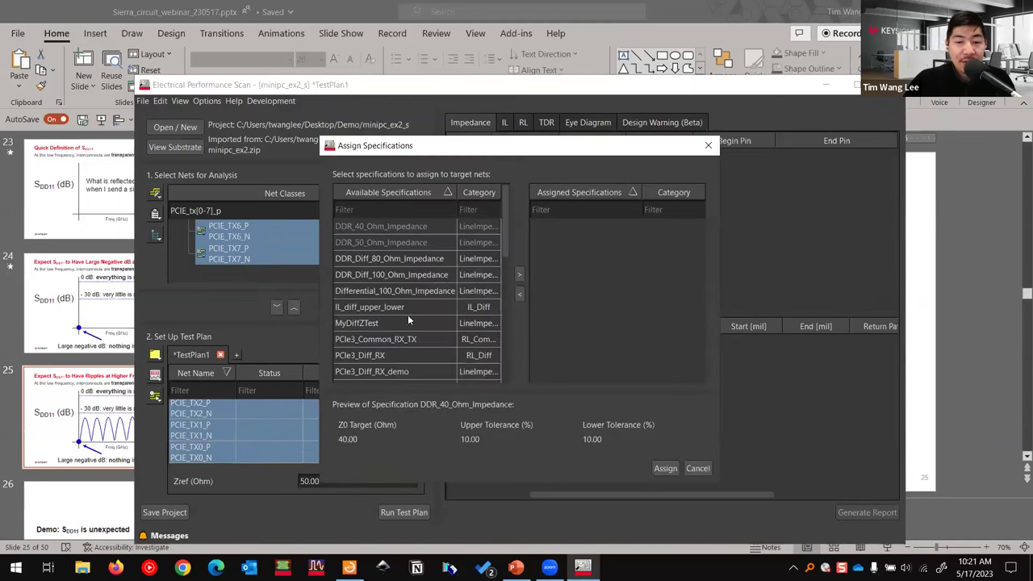
scroll(412, 331, down, 1)
click(425, 357)
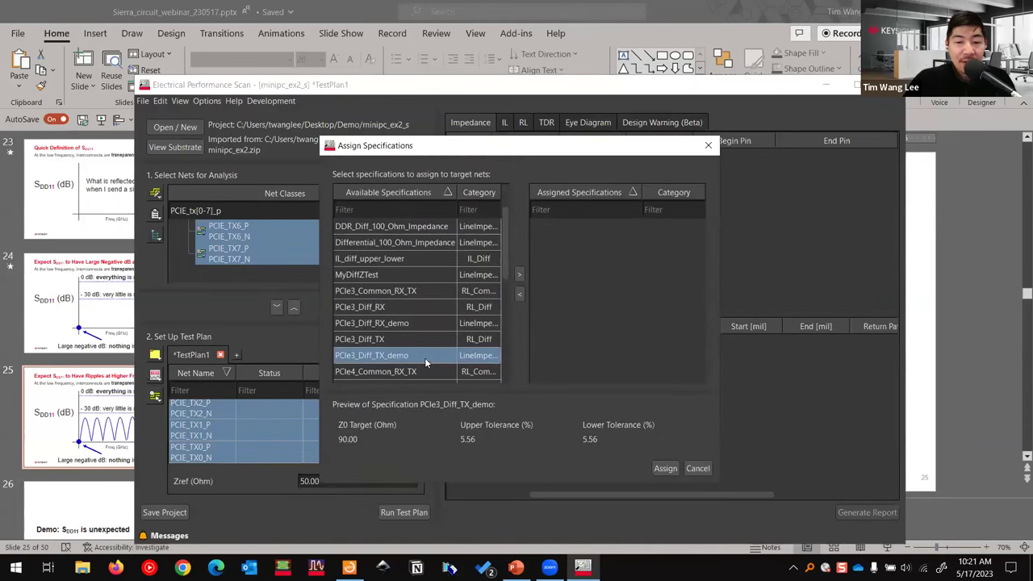
click(519, 275)
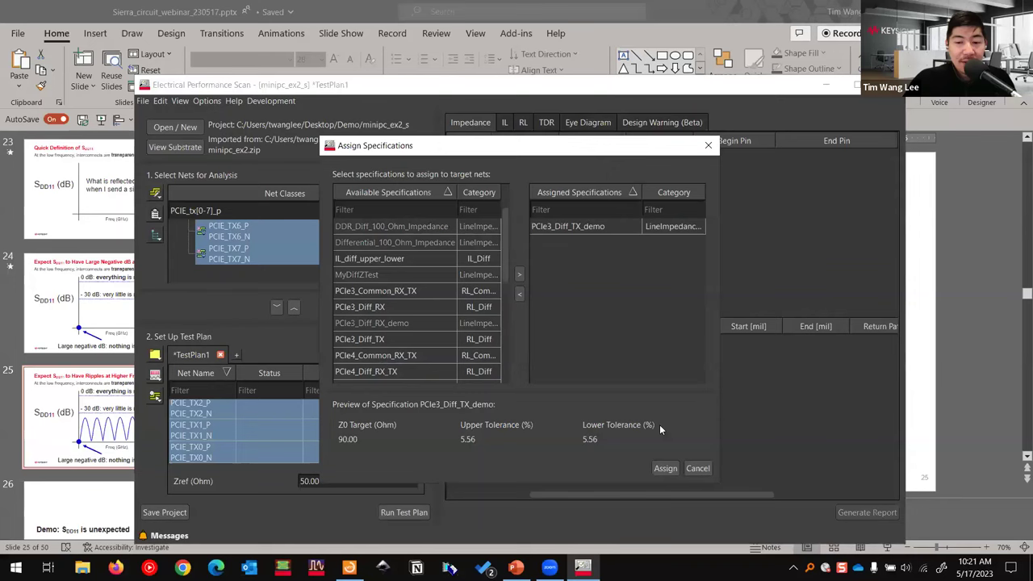
click(665, 468)
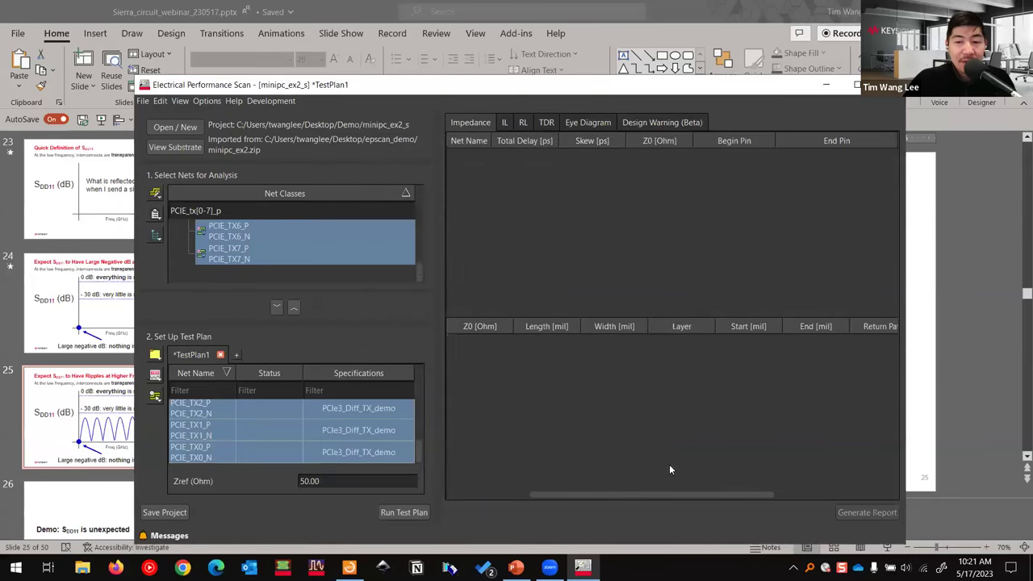
Run the test plan and display the return loss plot for only the PCIE_TX0_P/PCIE_TX0_N pair.
click(414, 512)
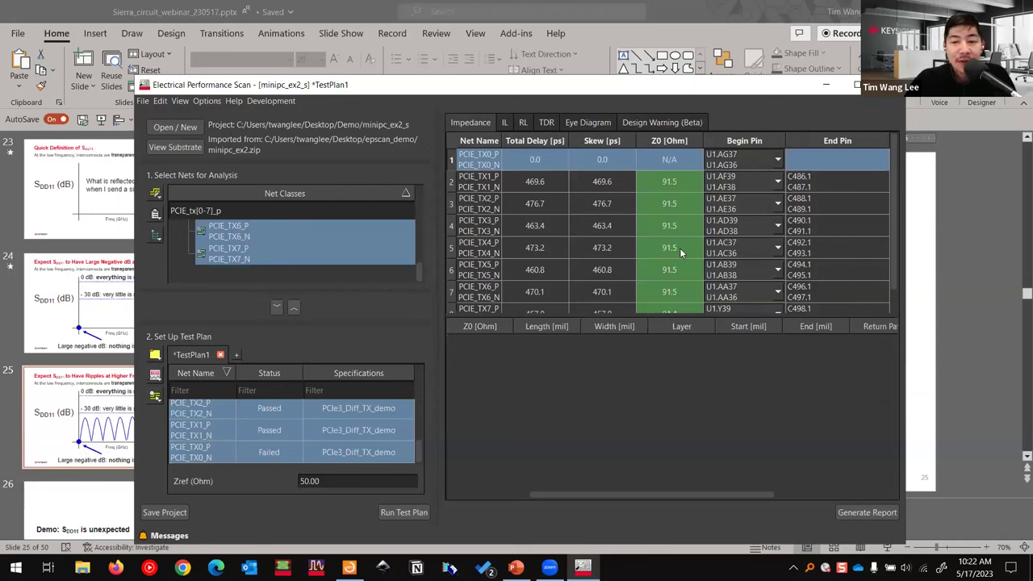
scroll(622, 234, down, 1)
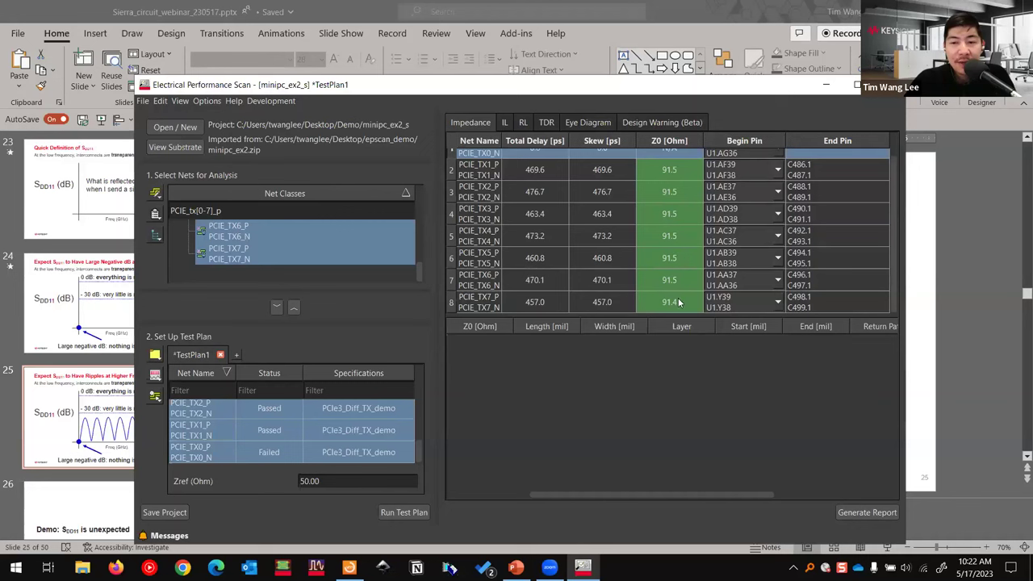
click(522, 123)
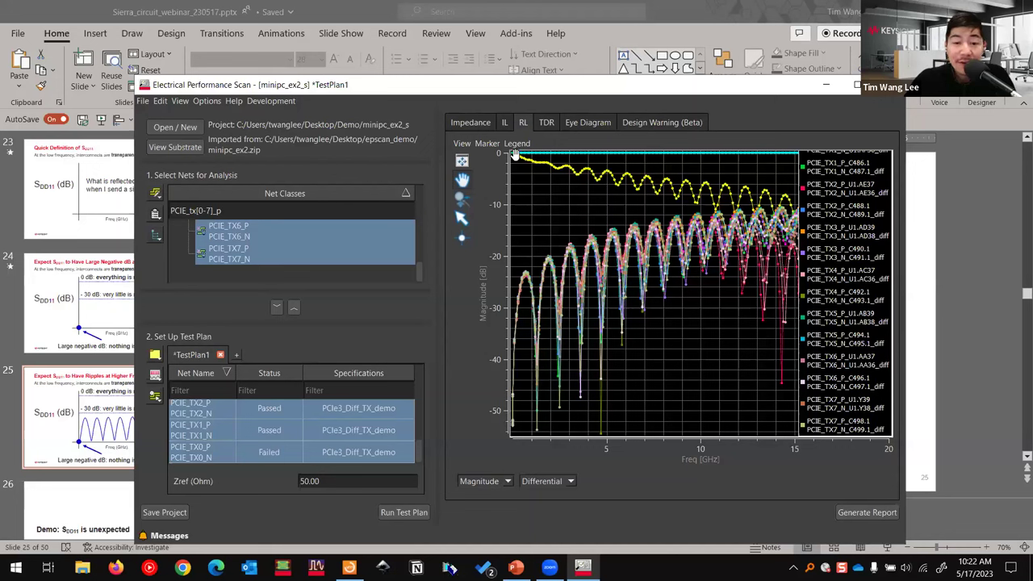
click(217, 458)
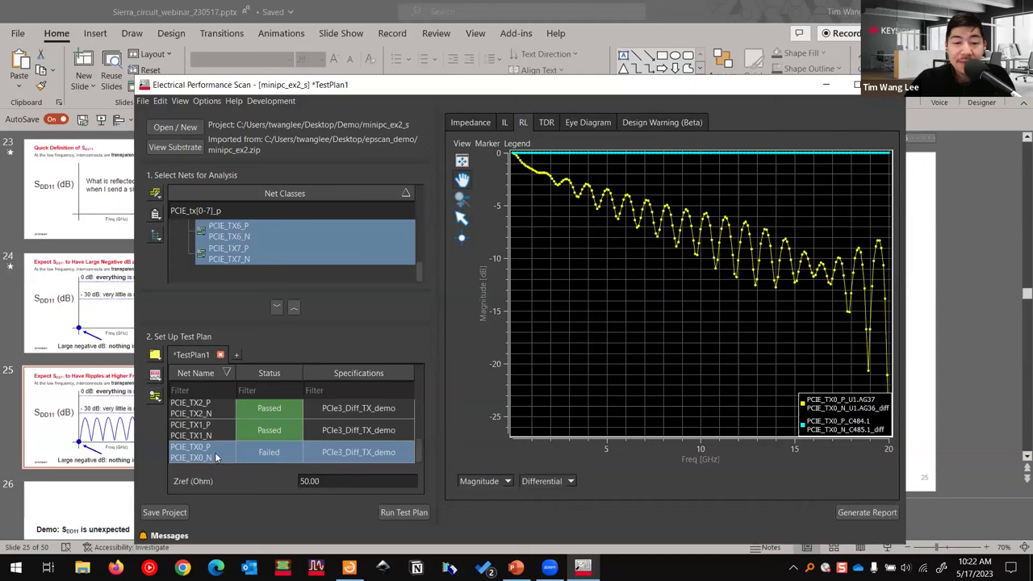
Switch to ViewMate and replace the current job with a new empty one.
mouse_move(349, 567)
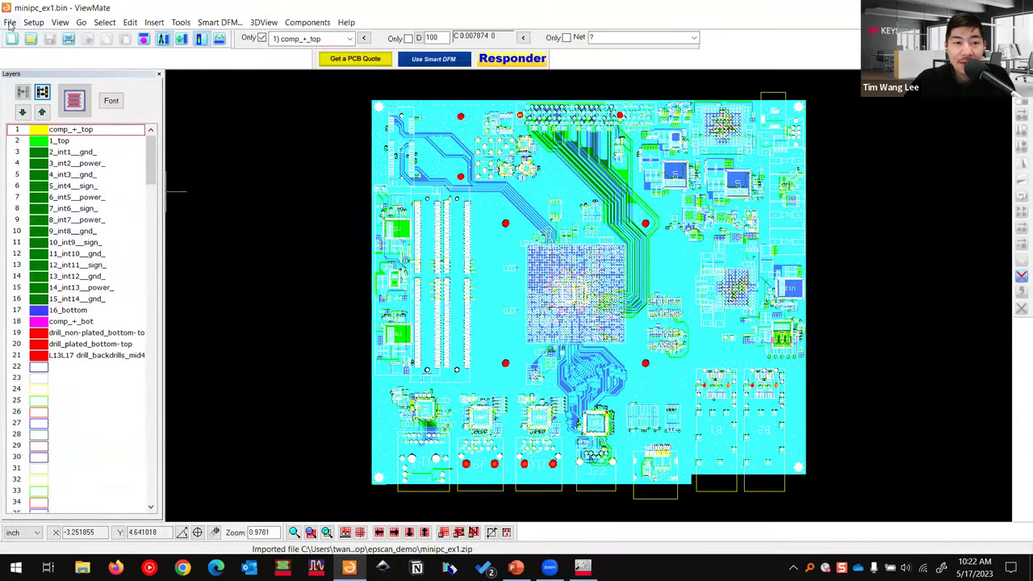
click(10, 22)
click(33, 23)
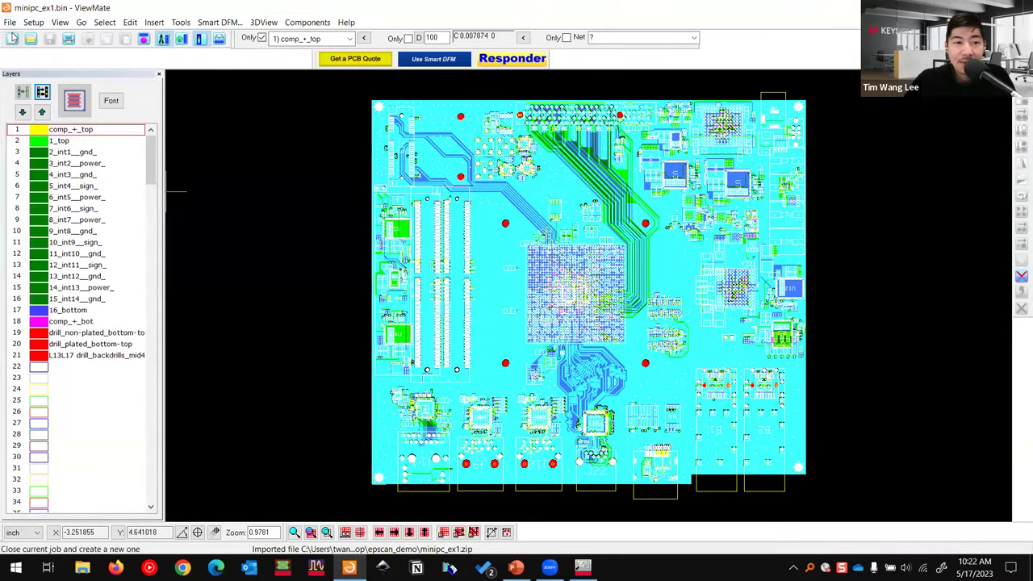
click(11, 39)
Import the ODB++ archive minipc_ex2.zip from the epscan_demo folder.
click(9, 22)
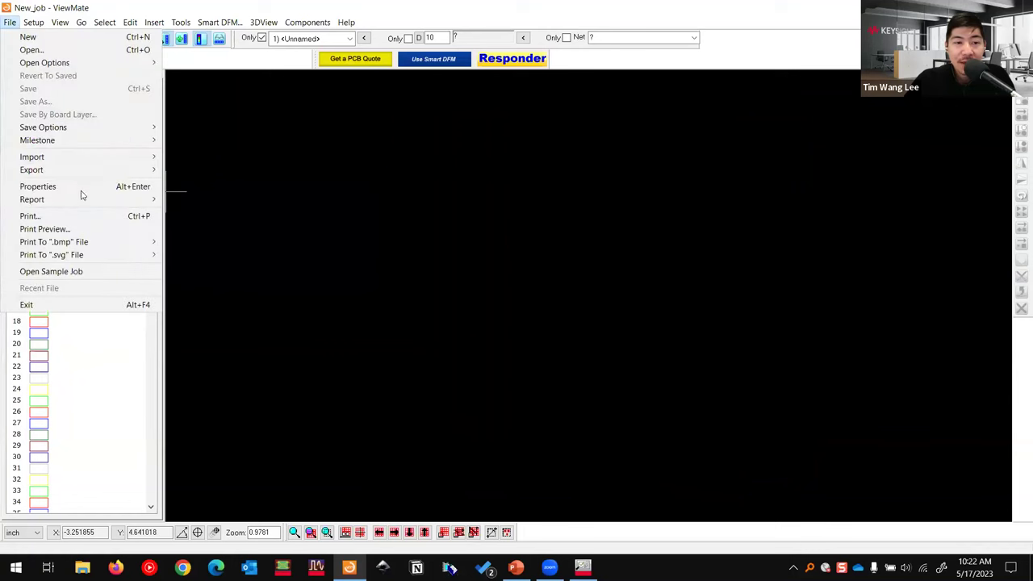
mouse_move(91, 163)
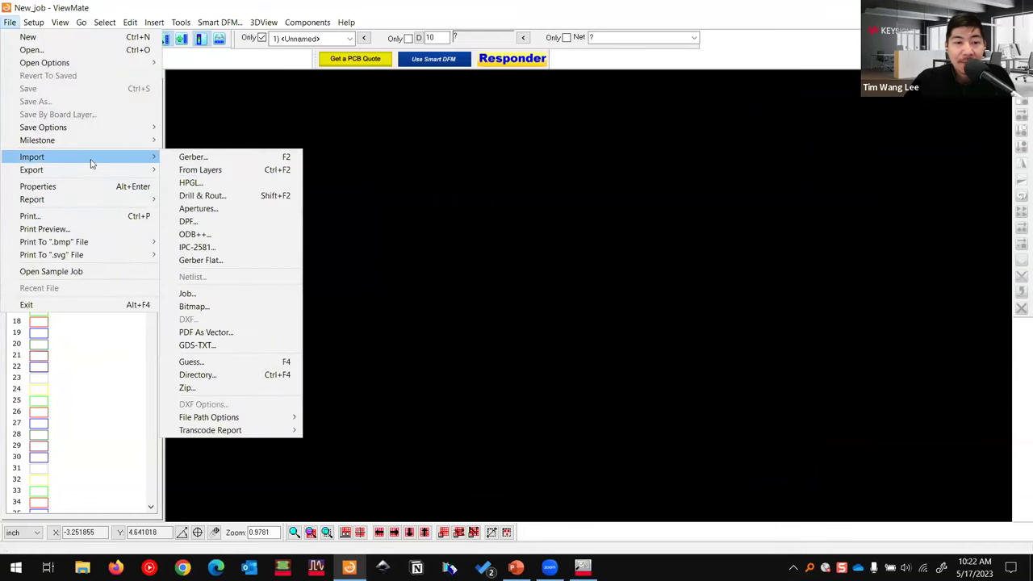
click(242, 234)
click(445, 213)
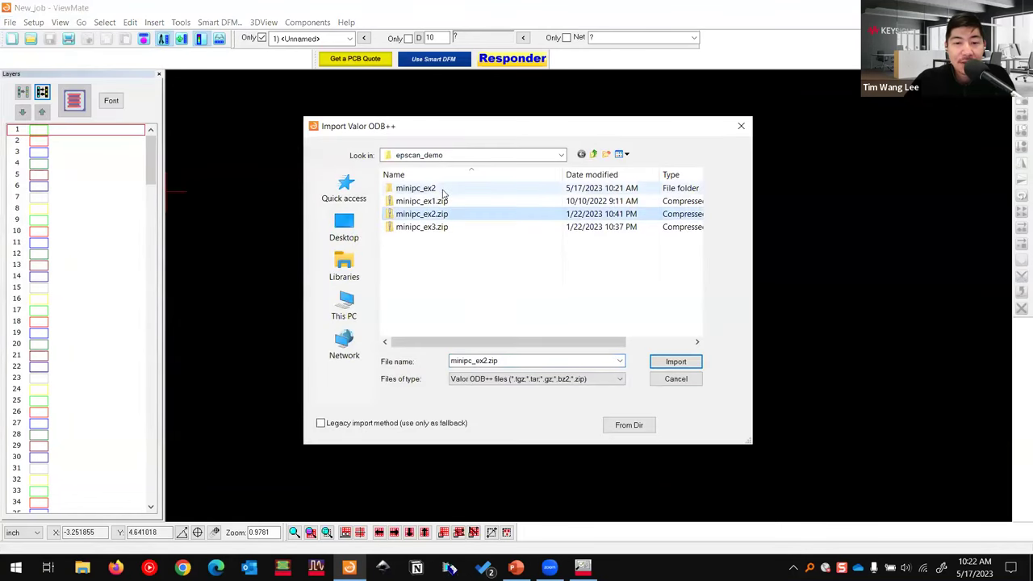
double_click(445, 217)
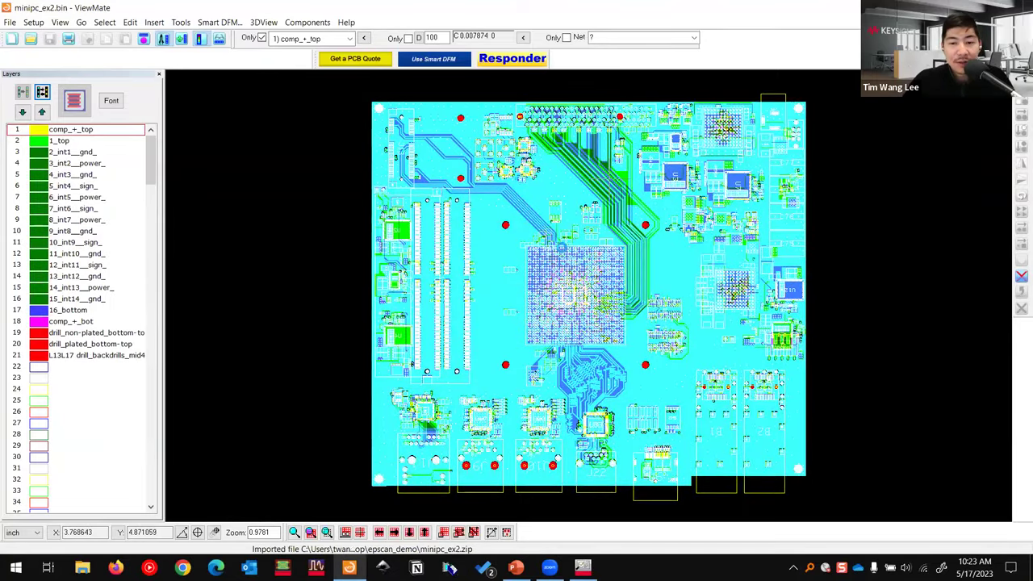
Inspect the PCIE_TX0 trace ends at capacitor pads C484 and C485 and compare them with the pair's return loss plot.
scroll(560, 237, up, 3)
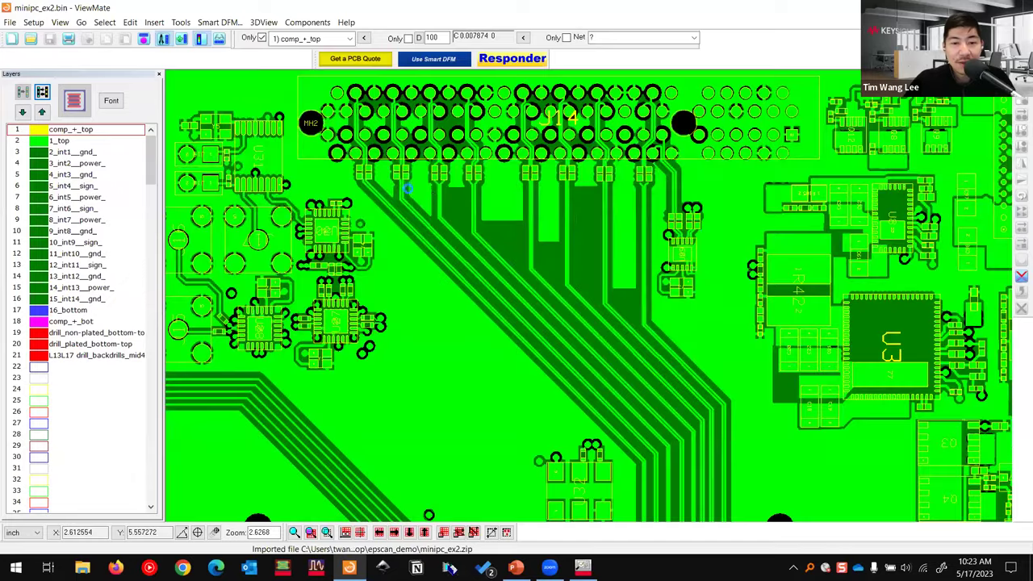
scroll(419, 192, up, 3)
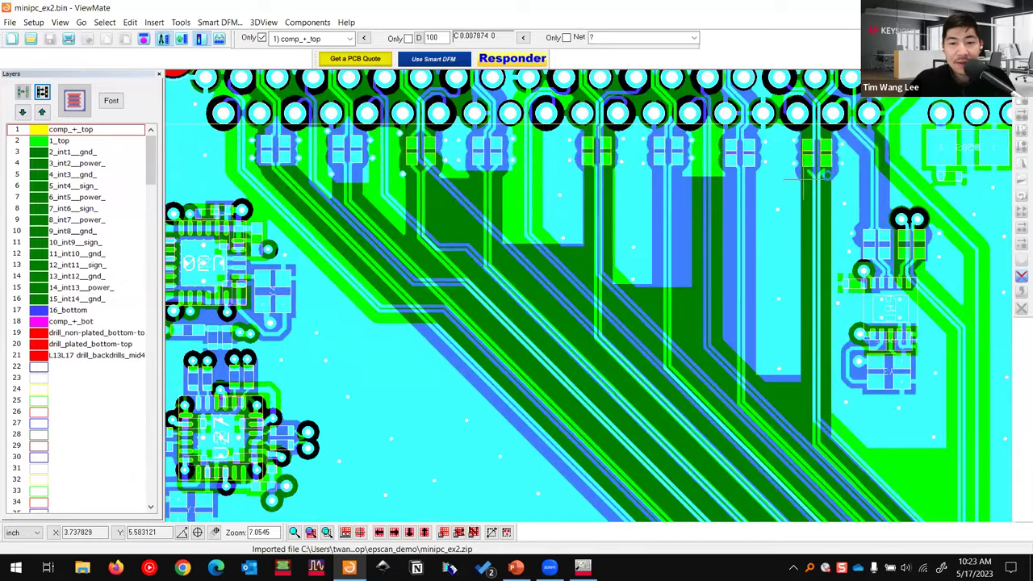
scroll(714, 252, up, 4)
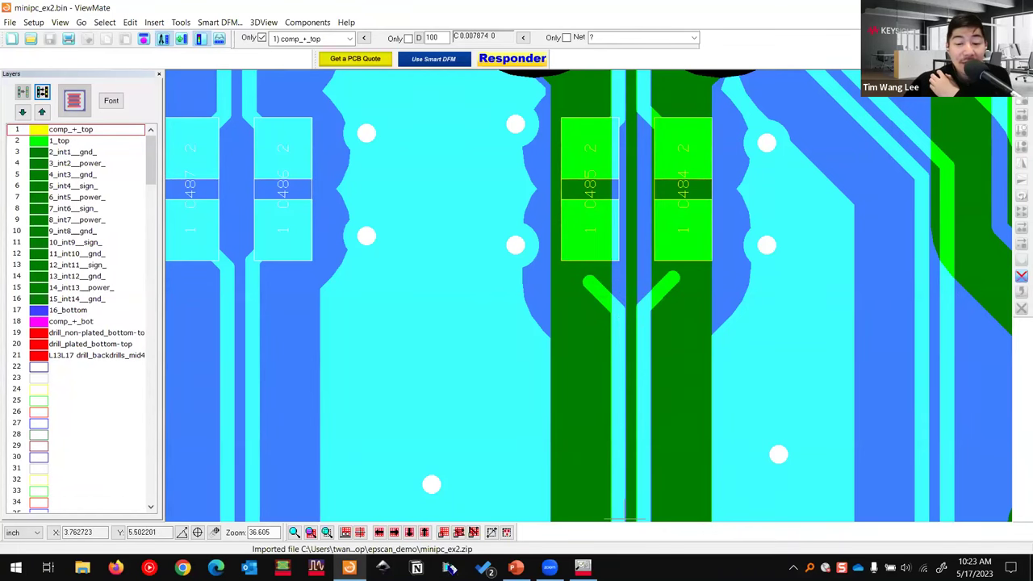
click(349, 567)
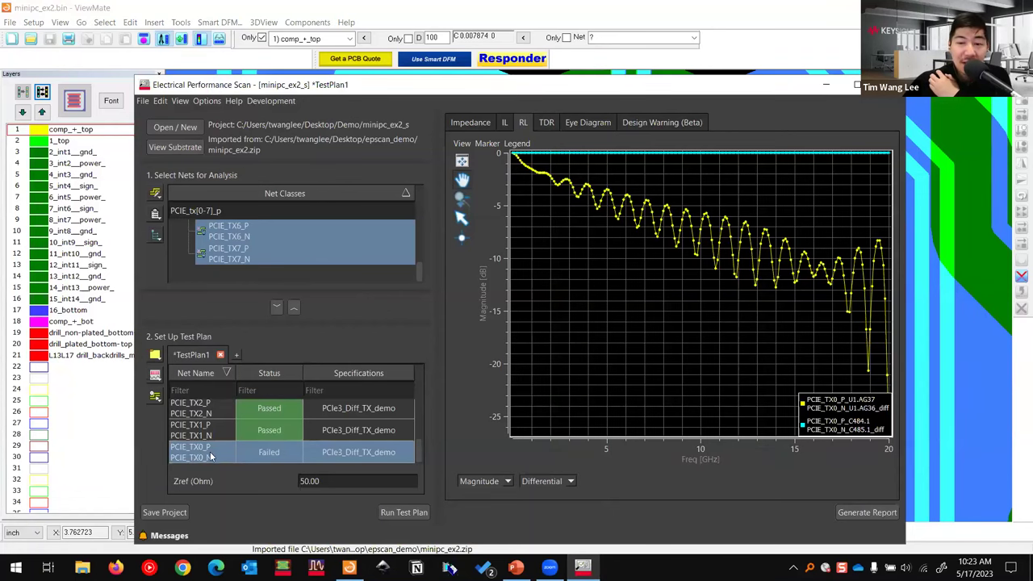
click(856, 96)
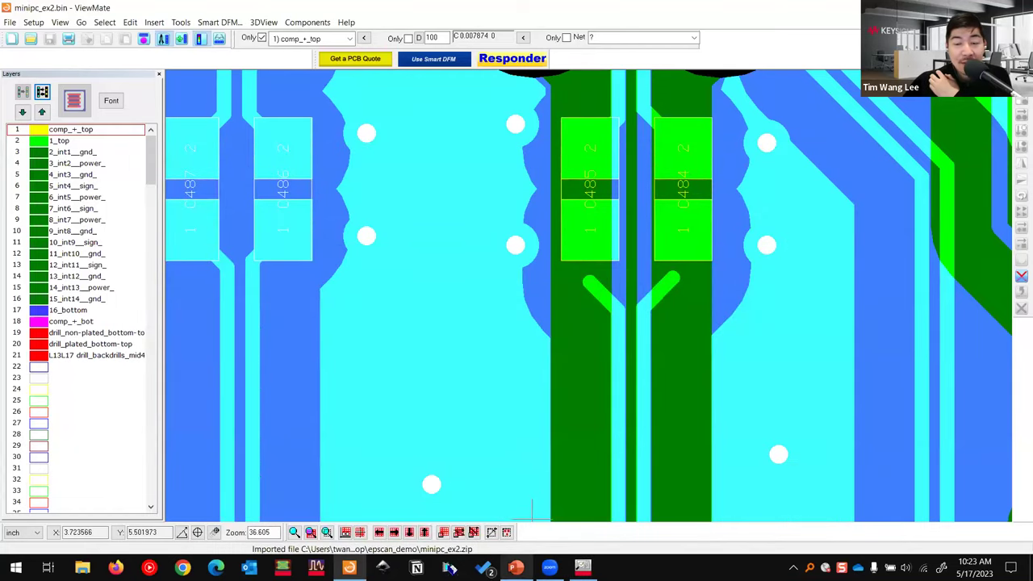
Switch to the PowerPoint presentation, start the slide show from slide 26 and advance to slide 27.
click(515, 567)
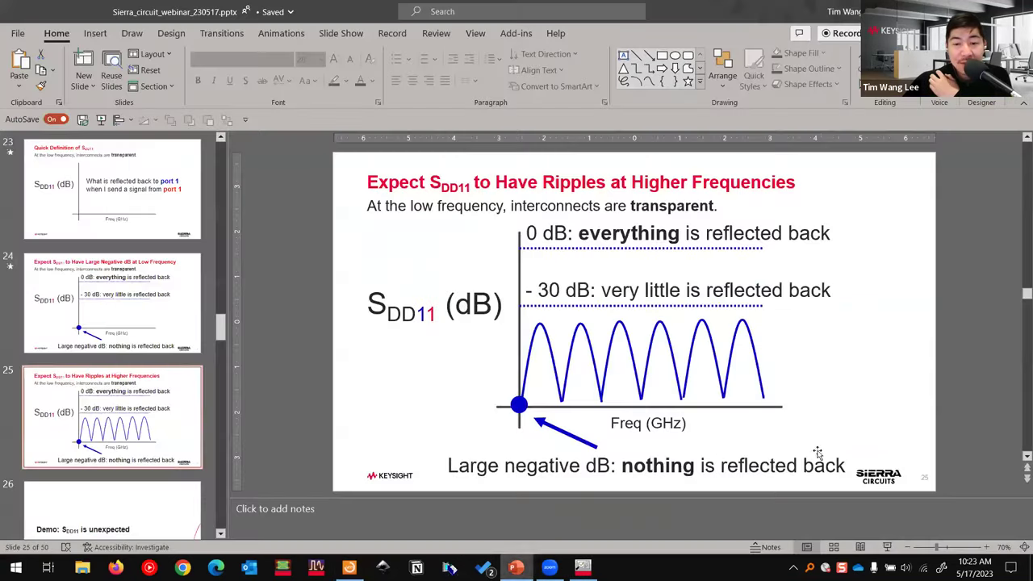
click(182, 492)
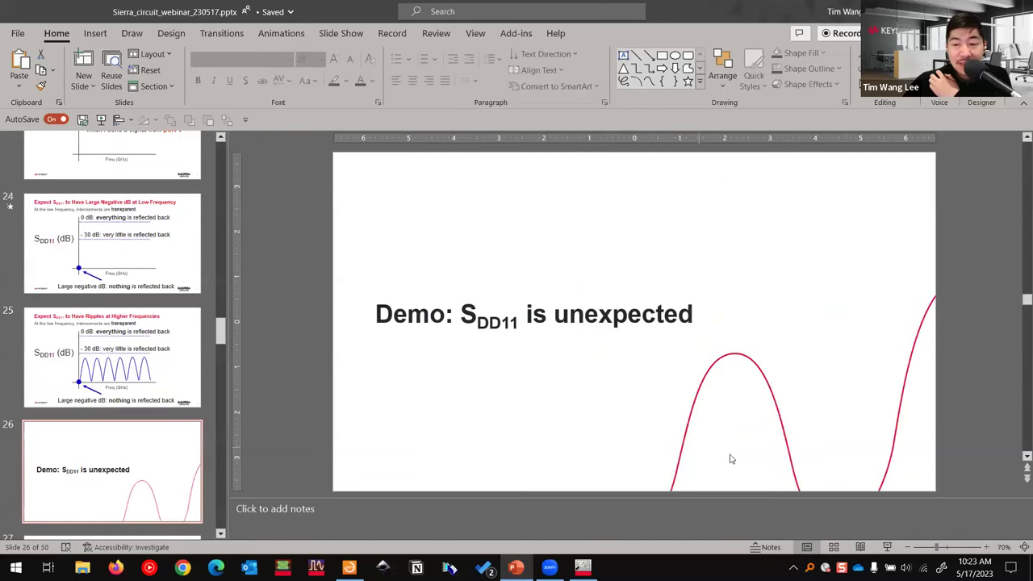
click(888, 549)
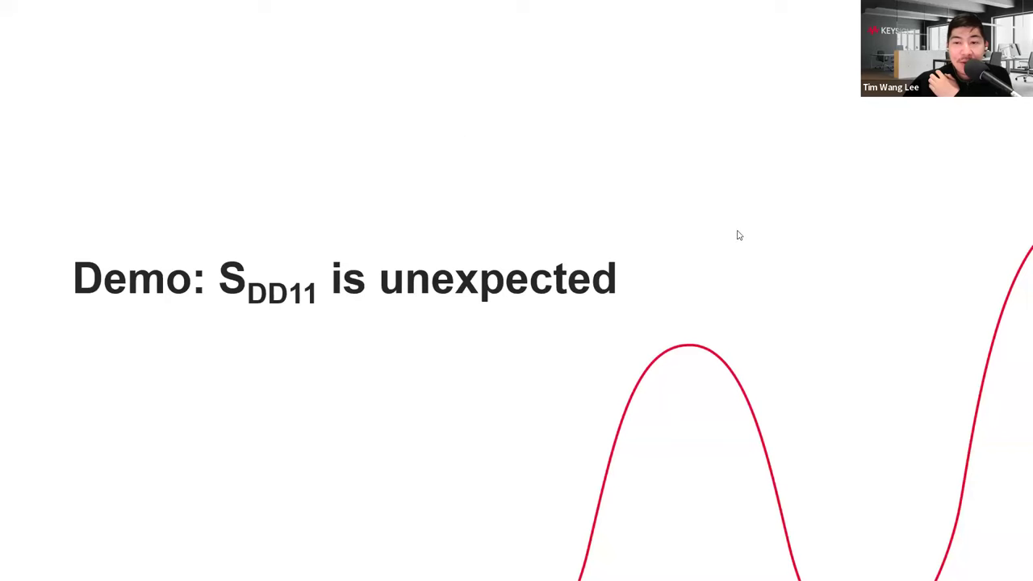
click(595, 242)
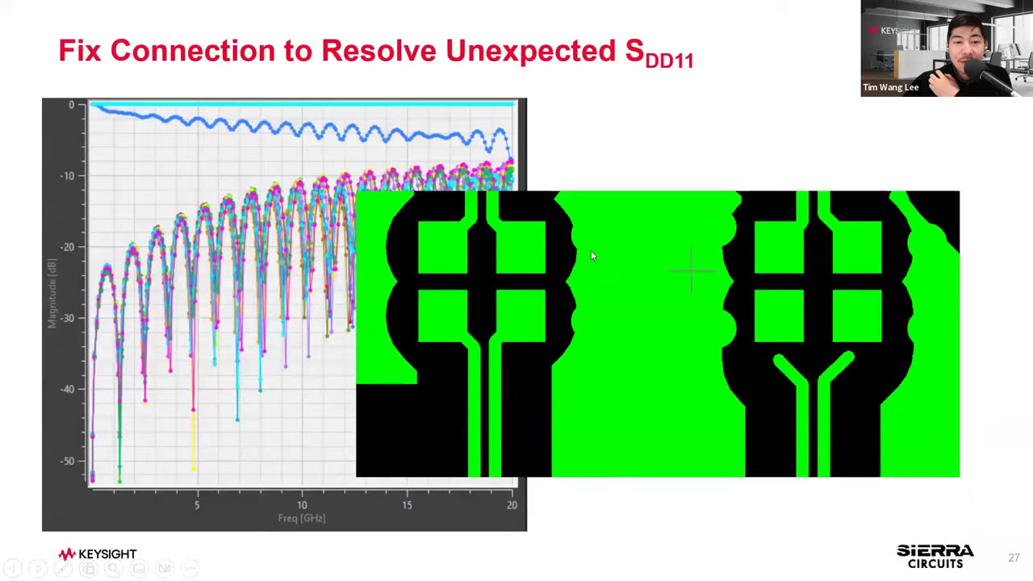
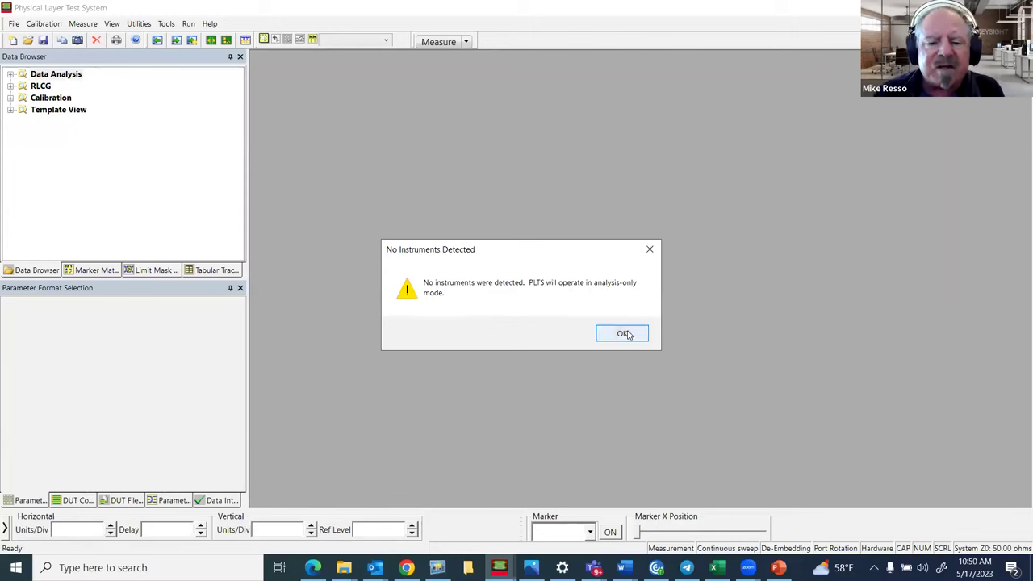
In Physical Layer Test System, continue without connected instruments and select Virtual N5242A as the measurement system.
click(625, 334)
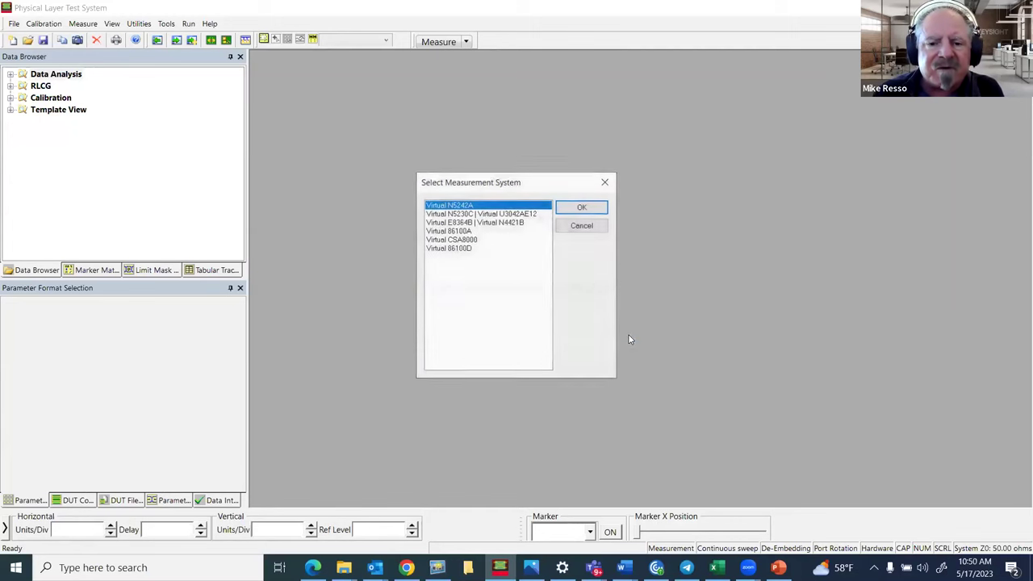
click(582, 209)
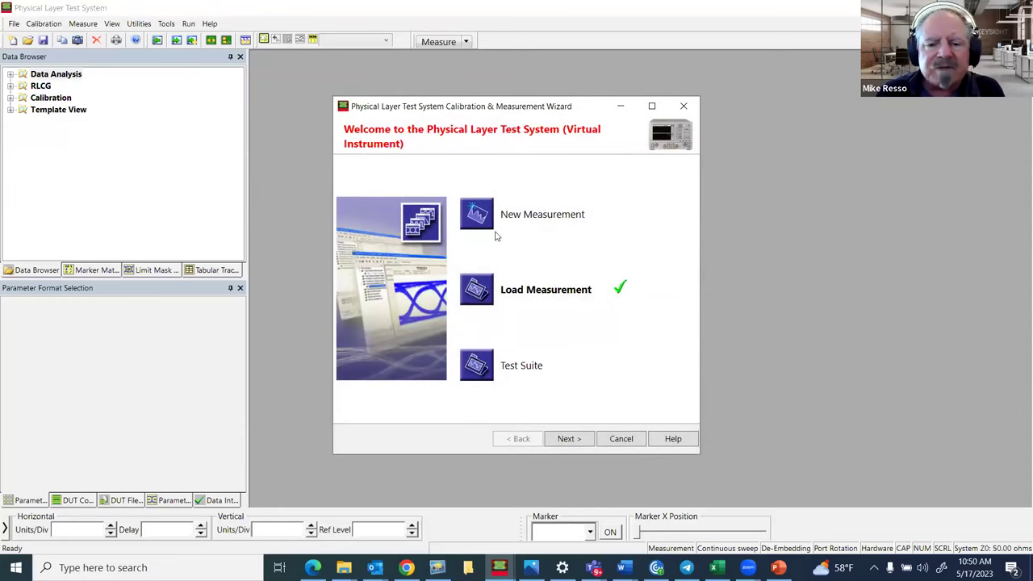
Start a new measurement that performs a new calibration, keeping the default hardware setup.
click(477, 215)
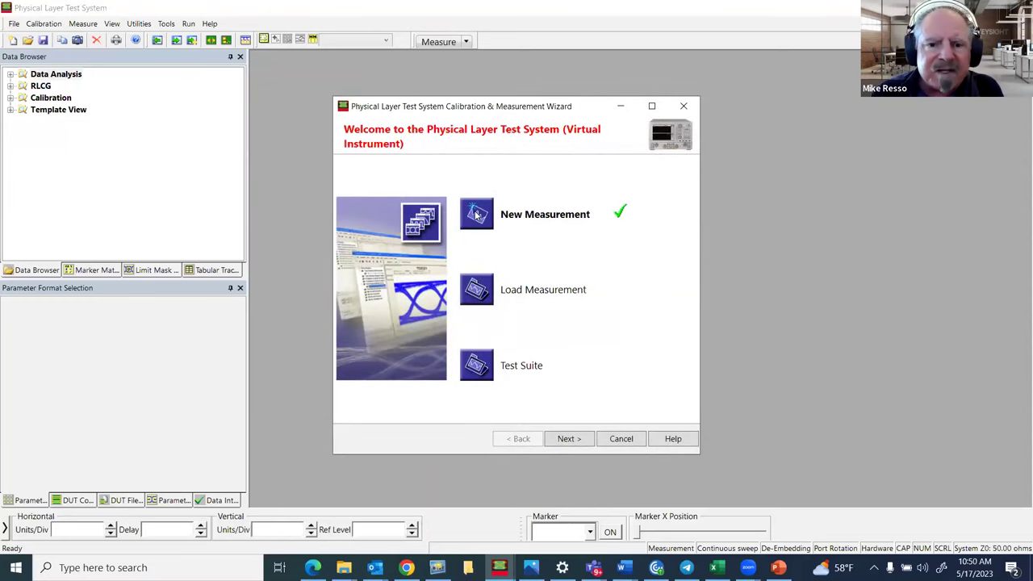
click(568, 439)
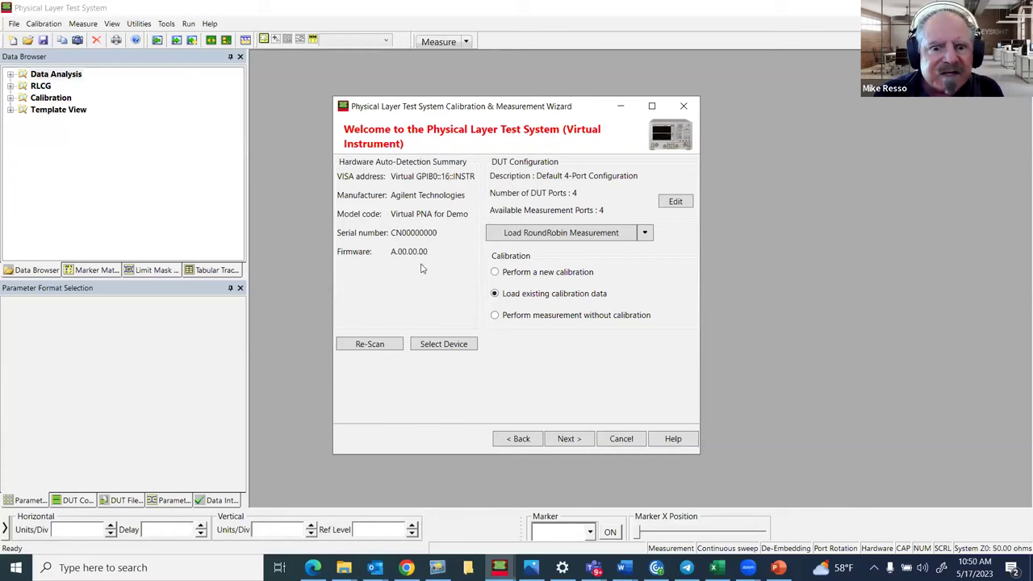
click(495, 272)
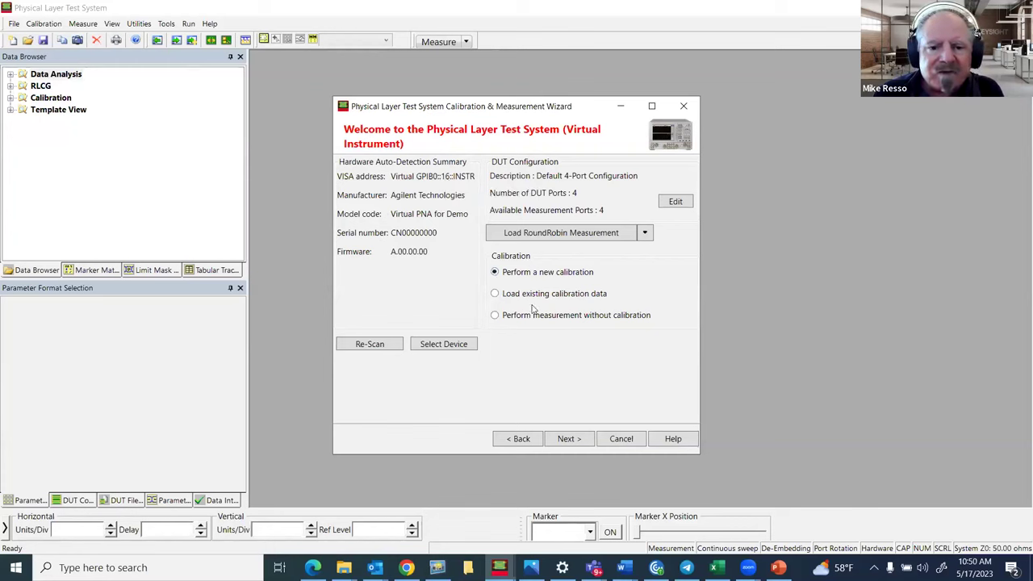
click(569, 439)
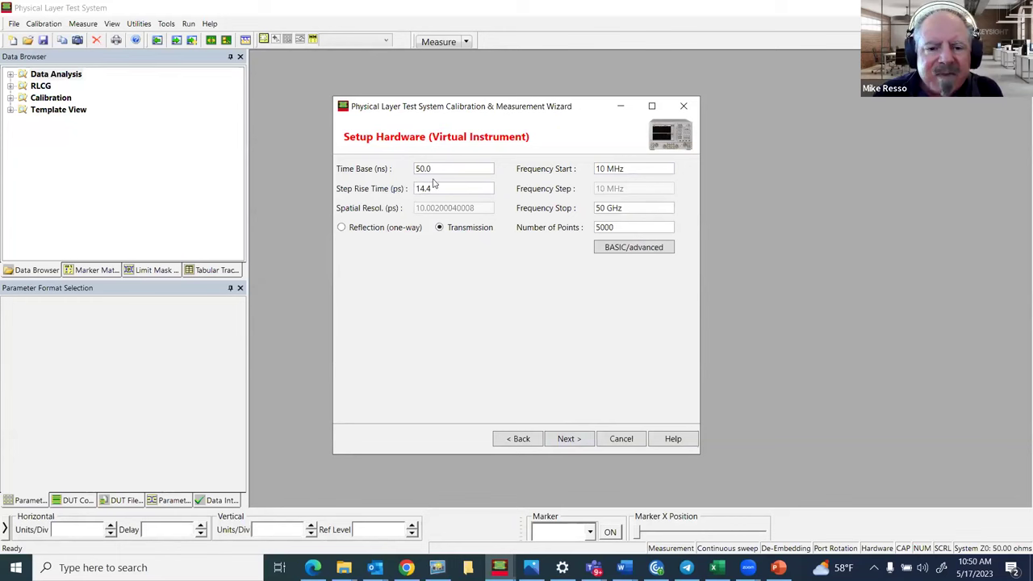
click(571, 440)
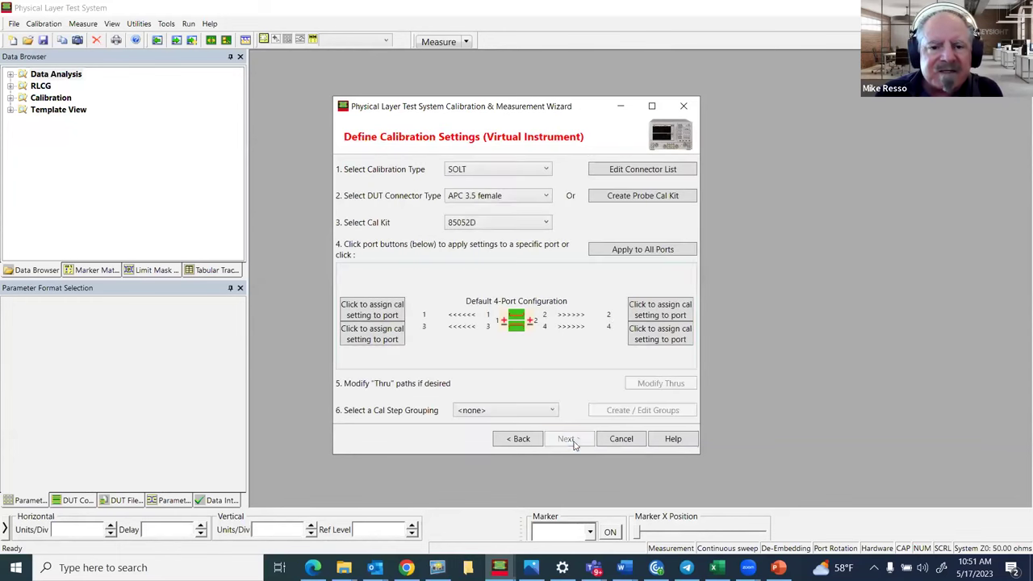
Keep SOLT as the calibration type and apply the 85052D cal kit with APC 3.5 female connectors to all ports.
click(545, 170)
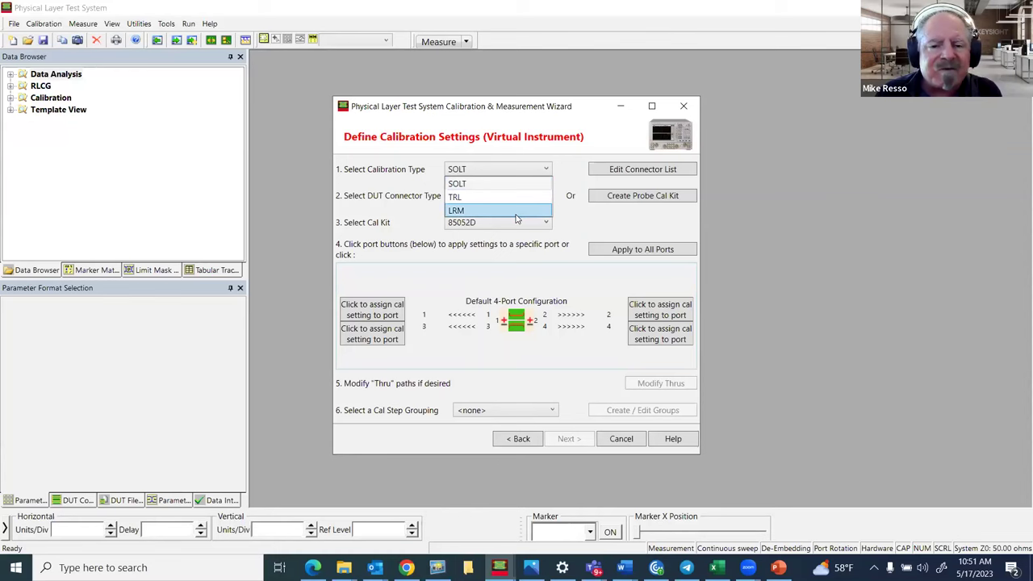
click(517, 184)
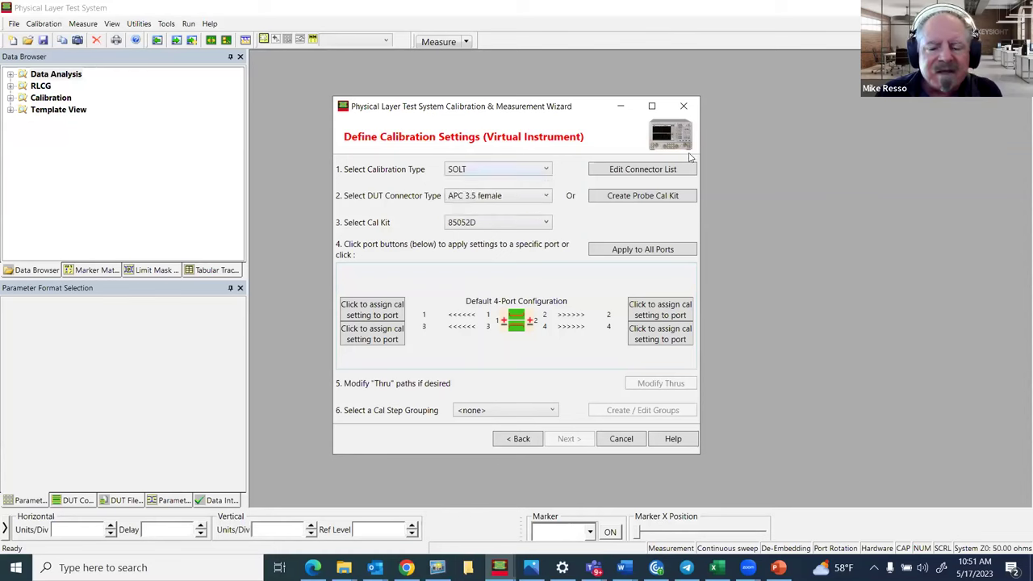
click(638, 196)
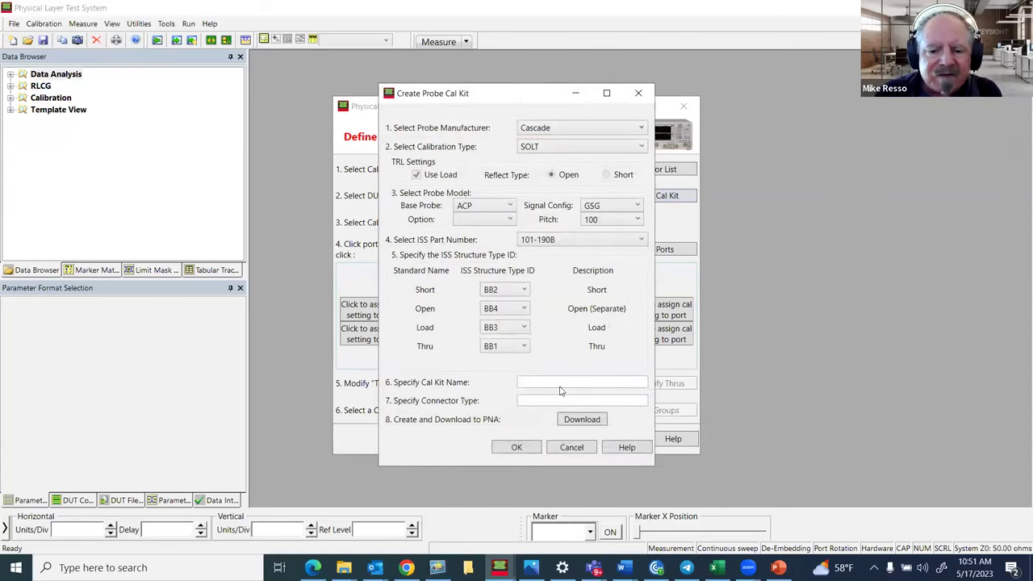
click(517, 448)
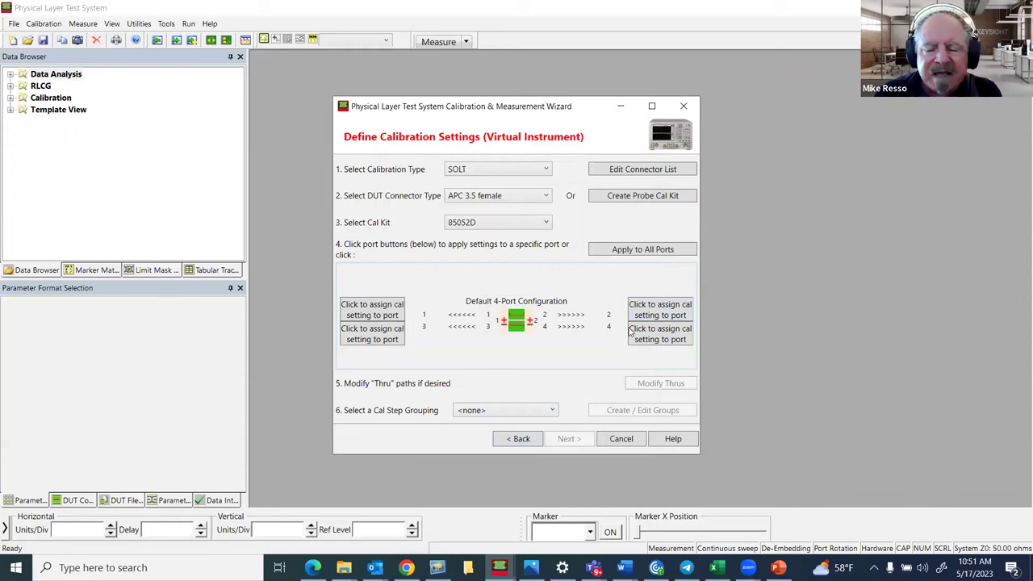
click(642, 251)
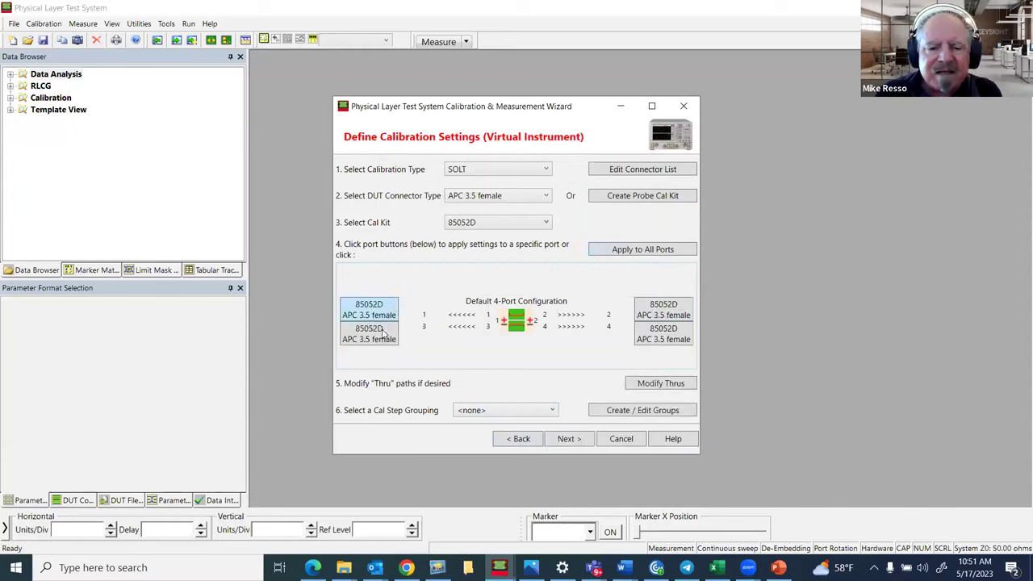
click(567, 439)
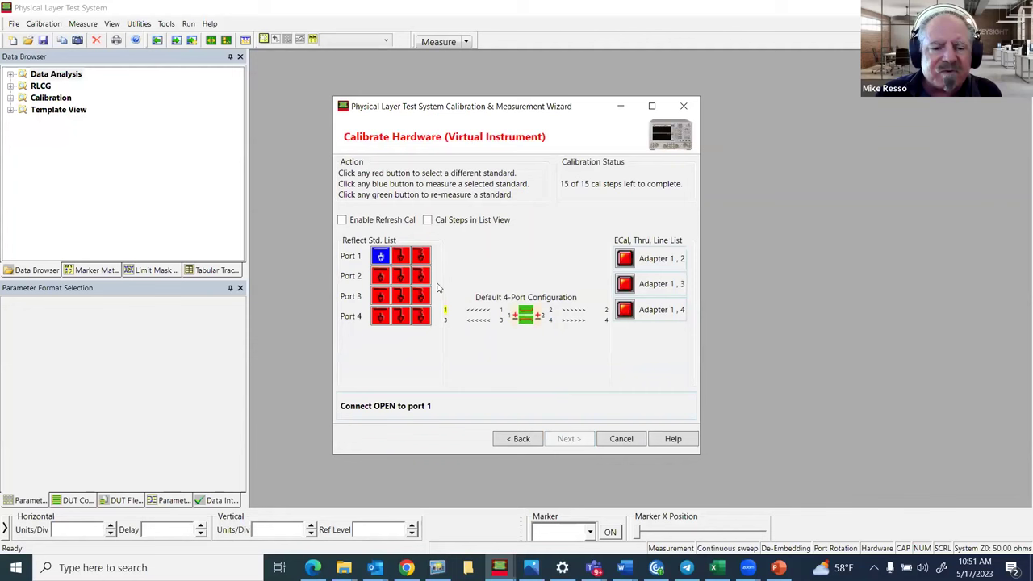
Measure the open, short and load standards on ports 1 and 2, and the open and load on port 3.
click(382, 258)
click(407, 258)
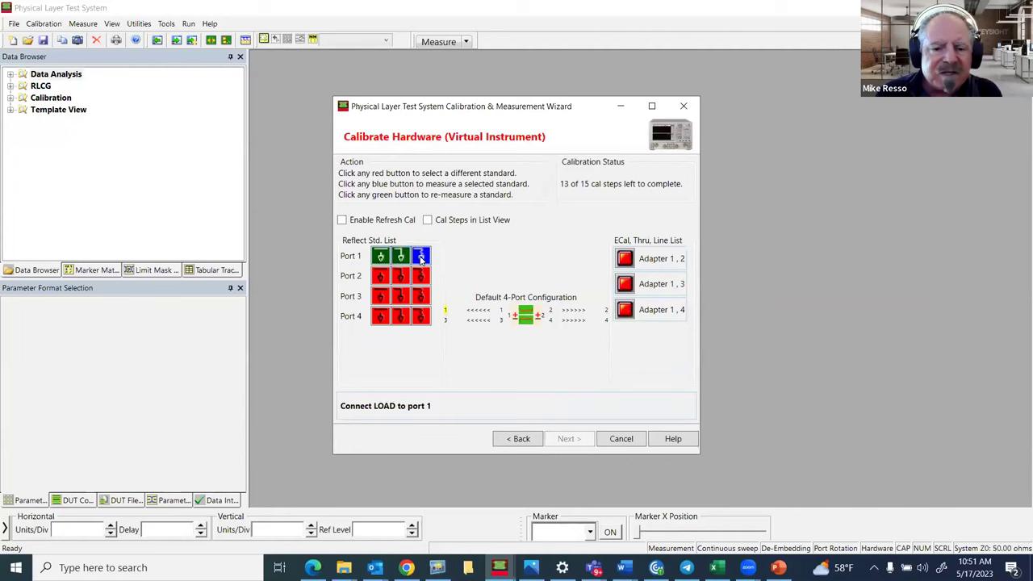
click(419, 256)
click(380, 277)
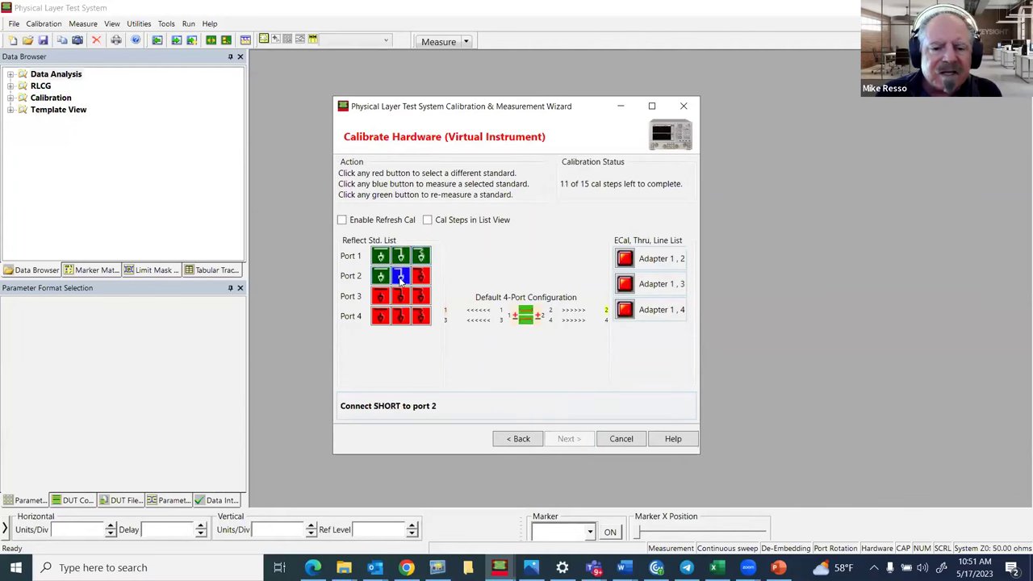
click(401, 277)
click(426, 277)
click(382, 298)
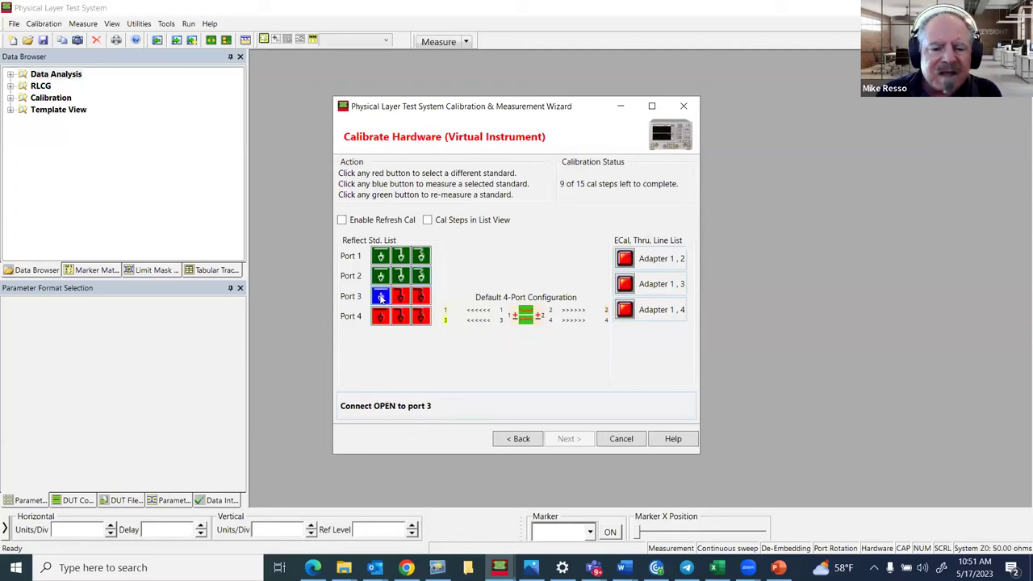
click(386, 298)
click(401, 297)
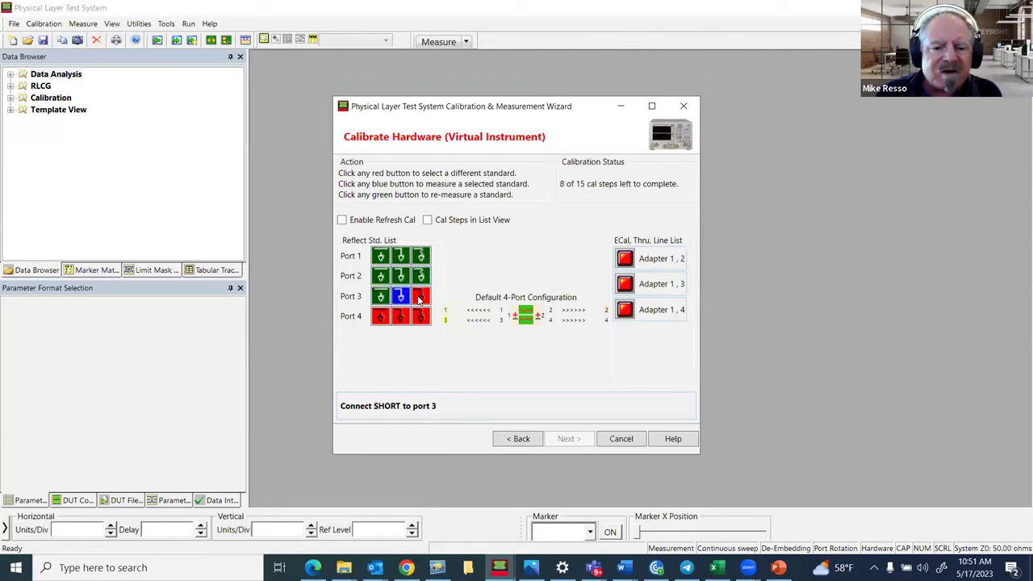
click(419, 297)
click(420, 298)
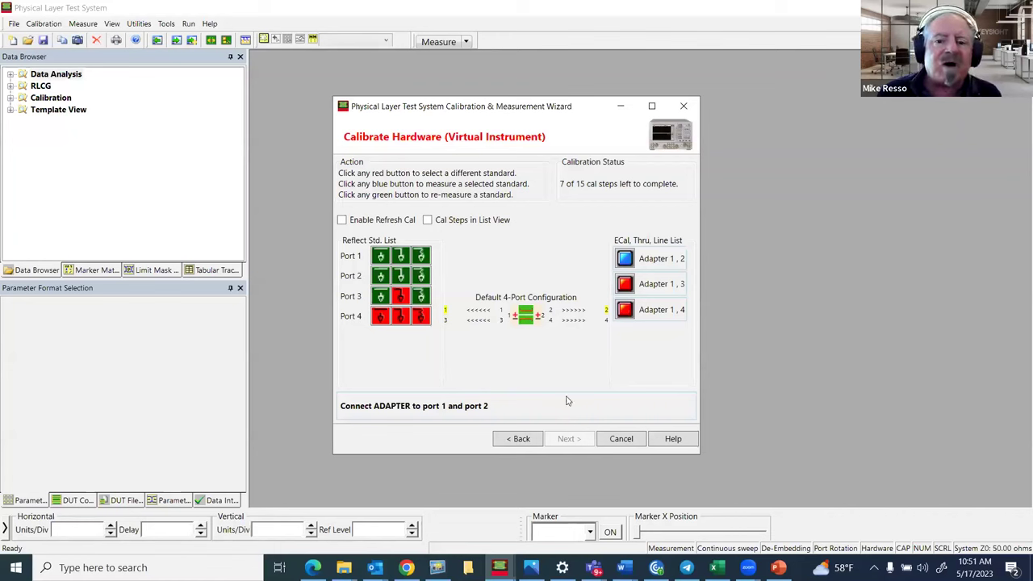
Leave the calibration incomplete and return to the wizard's start page.
click(521, 439)
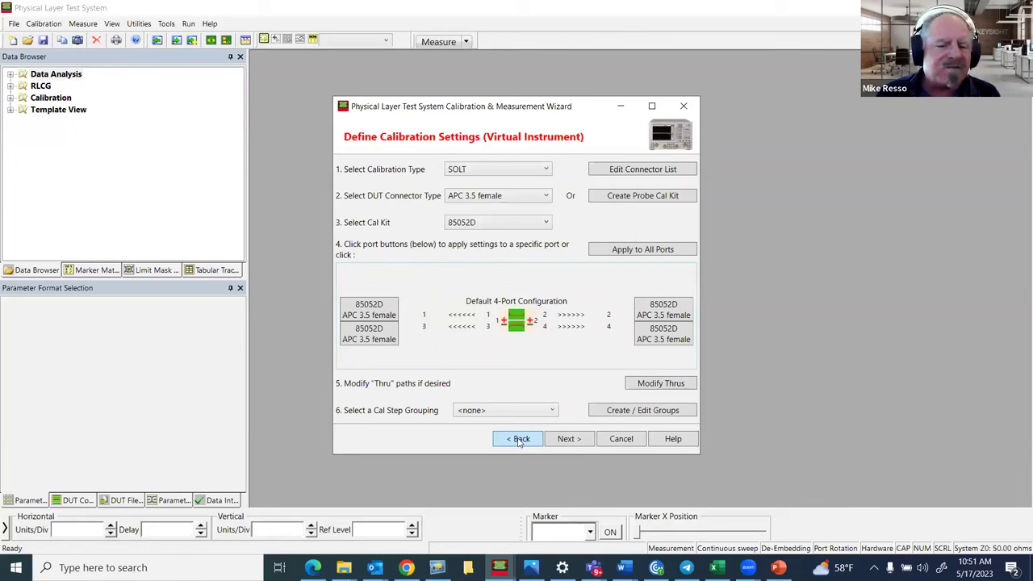
click(521, 439)
click(521, 438)
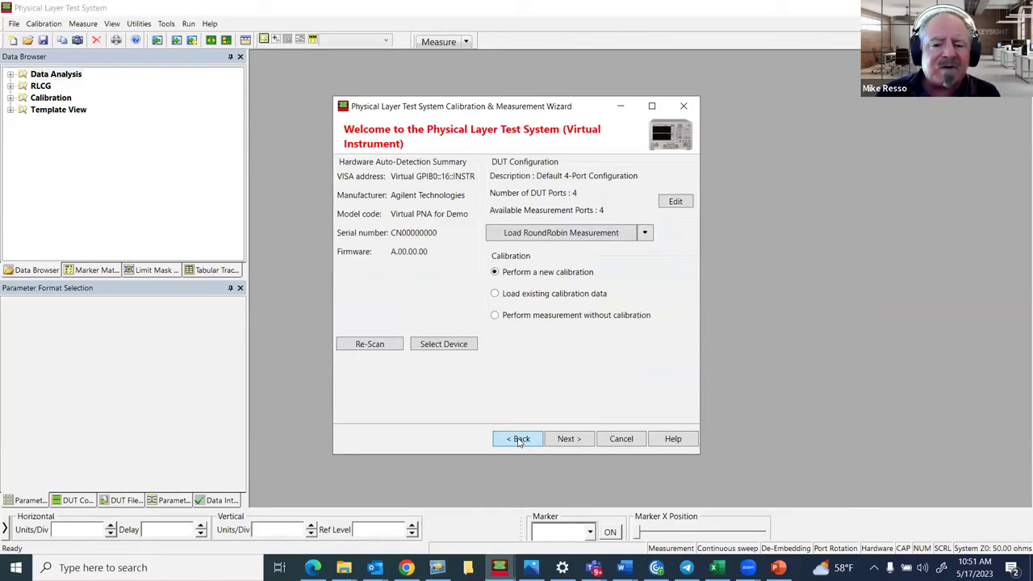
click(521, 439)
Load the existing measurement file XAUI_16in_New2 from the Sierra Webinar 2023 folder.
click(476, 290)
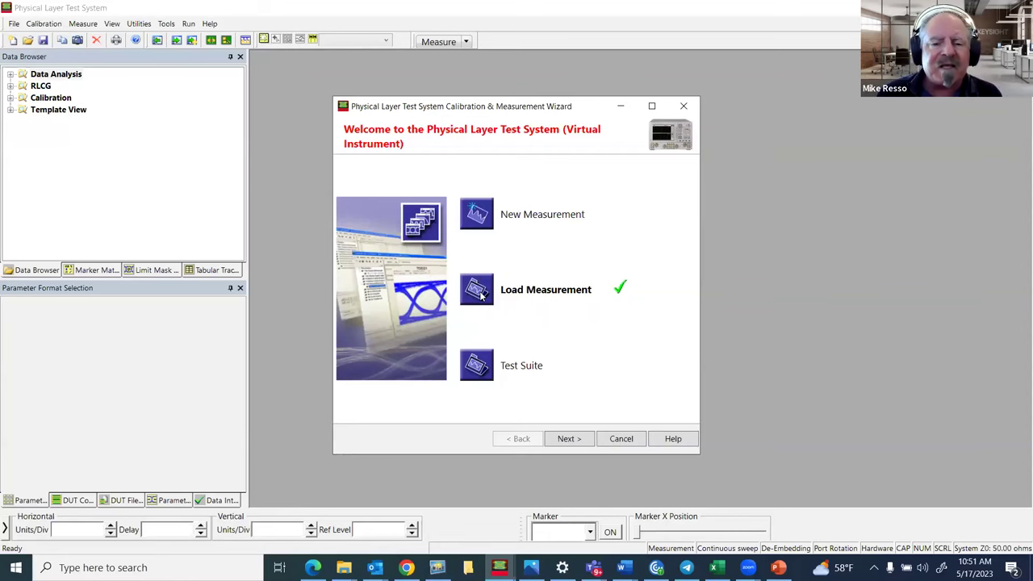
click(571, 437)
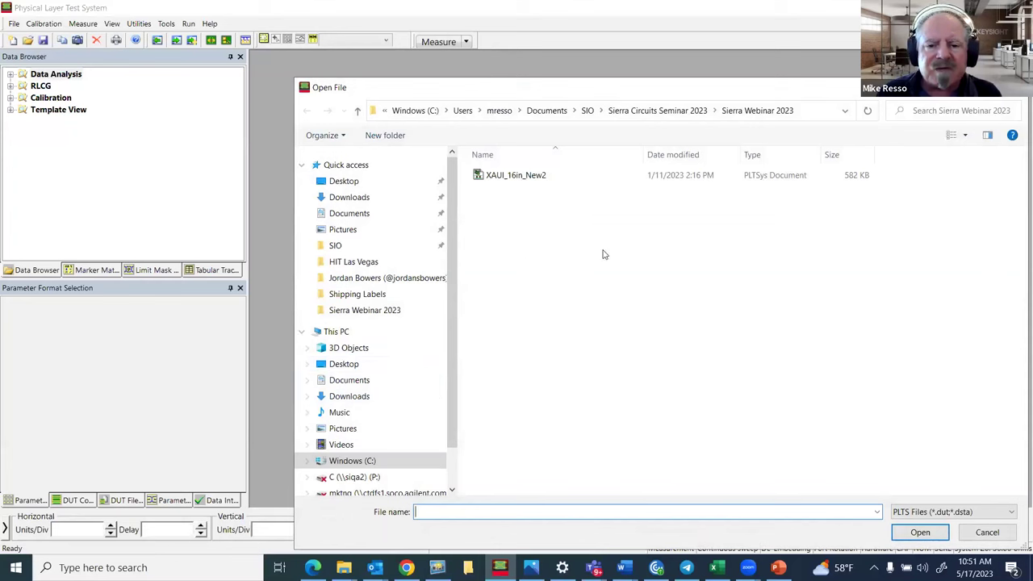
double_click(505, 176)
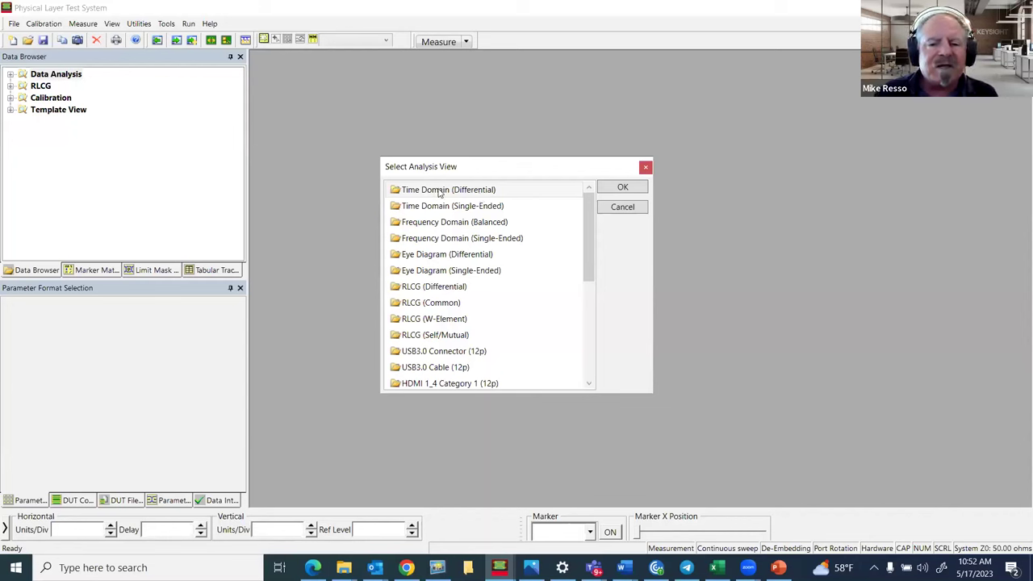
Open the loaded measurement in the Time Domain (Differential) analysis view.
click(446, 222)
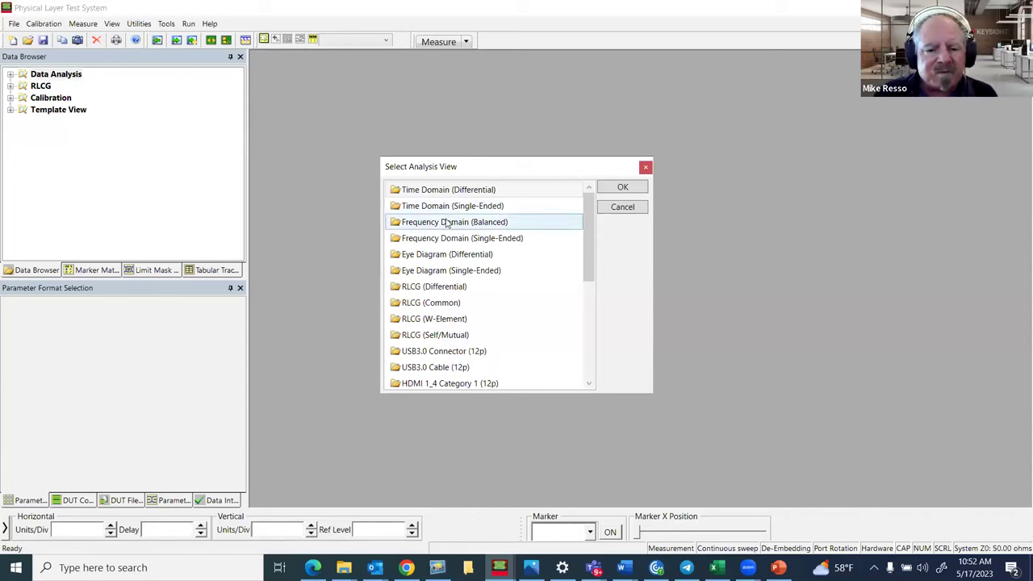
click(450, 255)
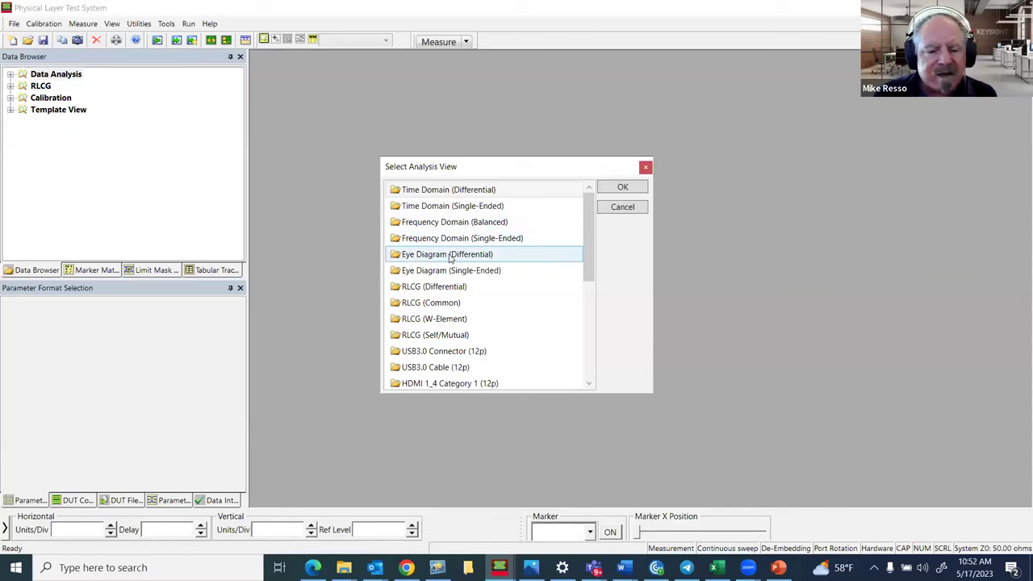
click(453, 287)
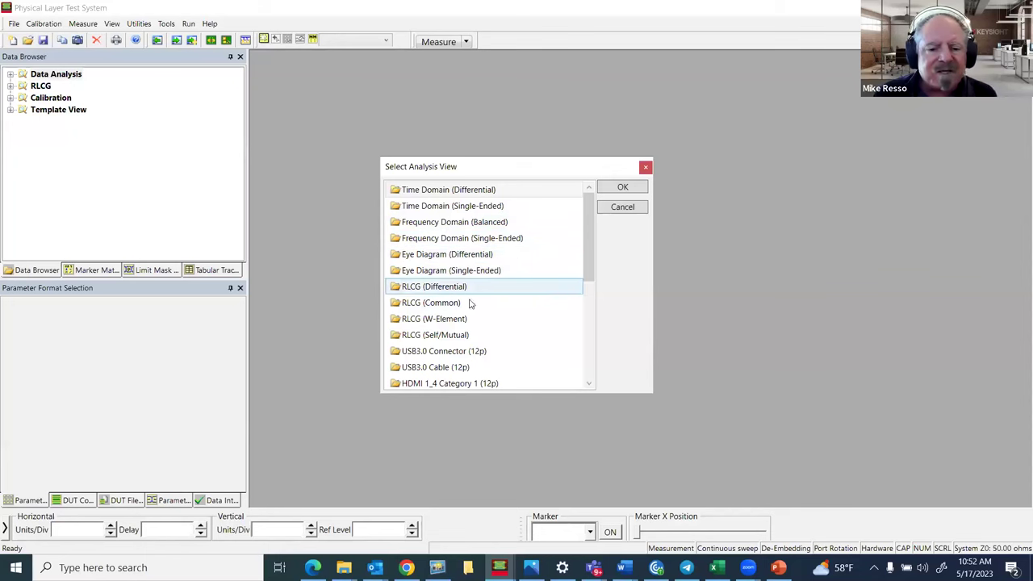
click(448, 352)
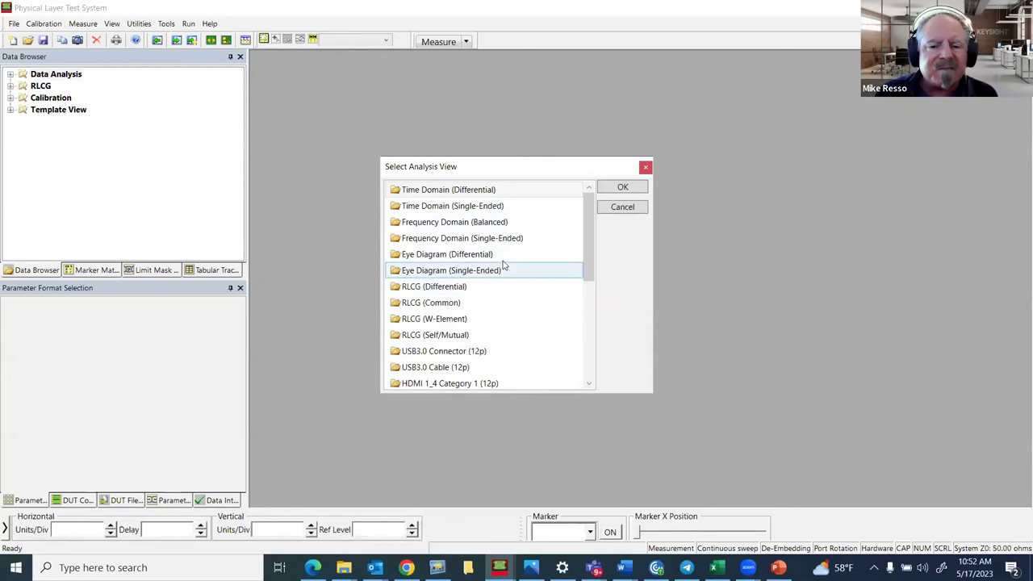
click(479, 192)
click(617, 189)
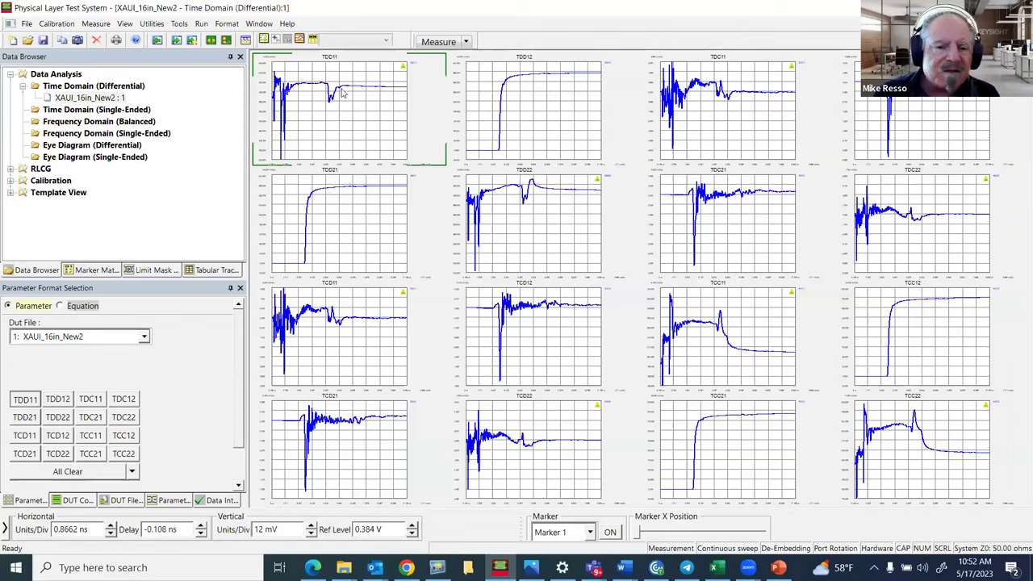
Enlarge the TDD11 plot, display it as impedance in ohms and autoscale it.
double_click(315, 129)
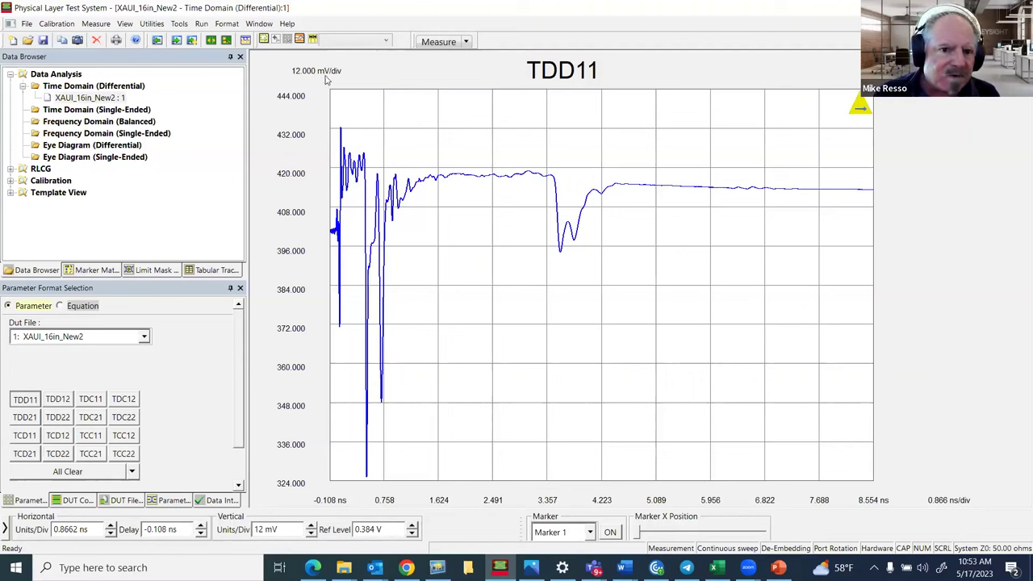
scroll(238, 476, down, 2)
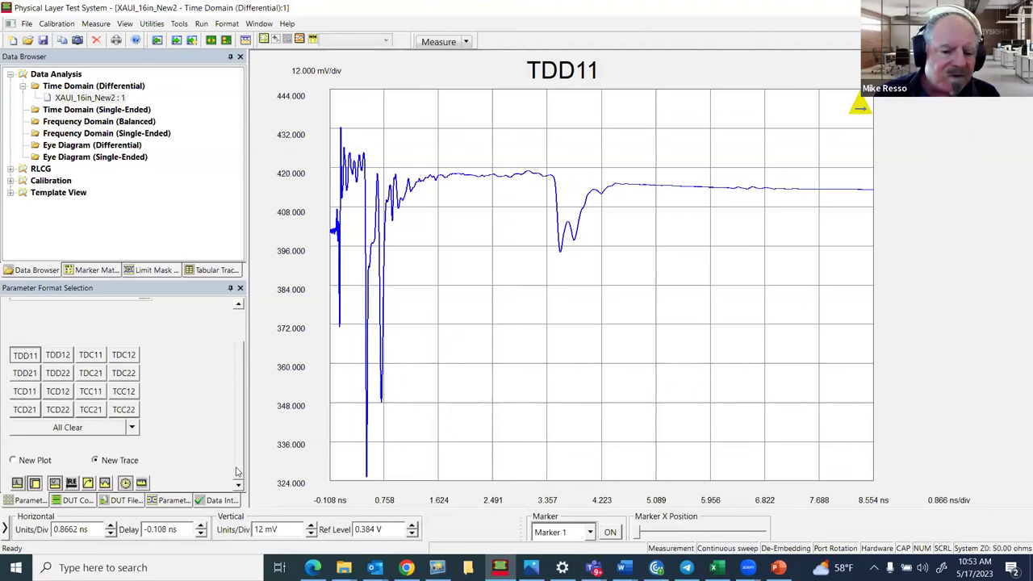
click(105, 484)
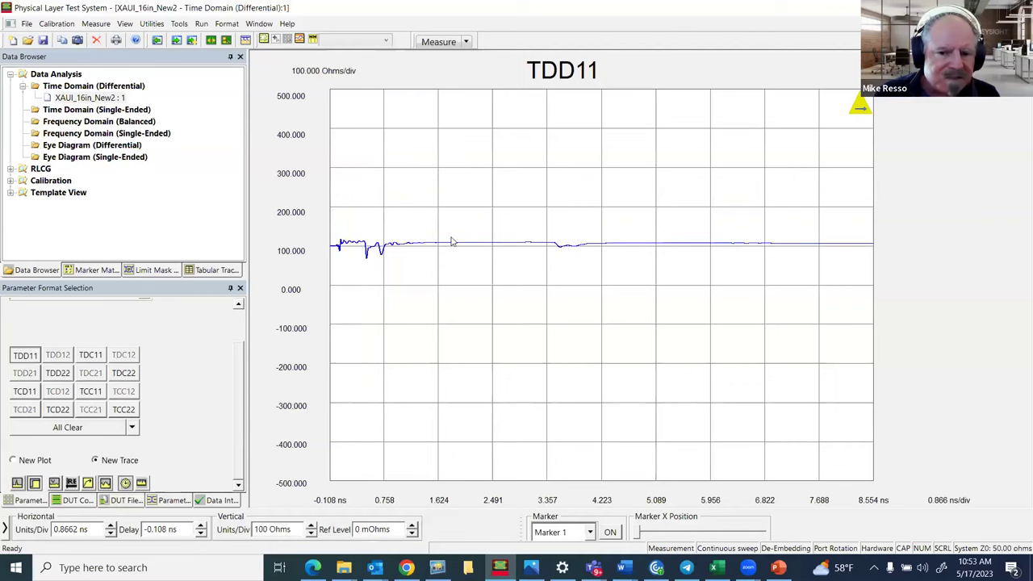
right_click(469, 198)
click(517, 250)
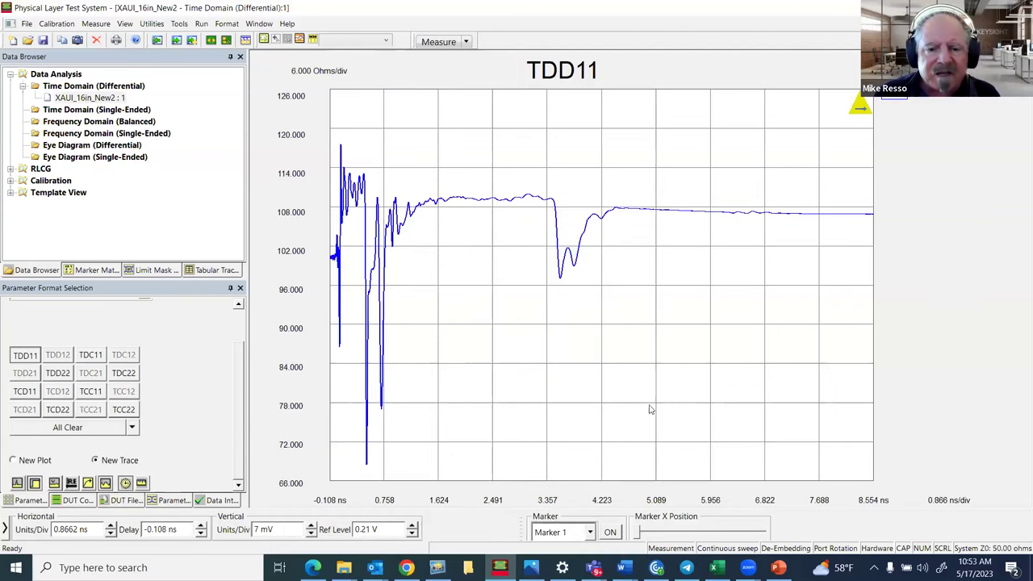
Insert a marker on the TDD11 impedance plot.
right_click(463, 134)
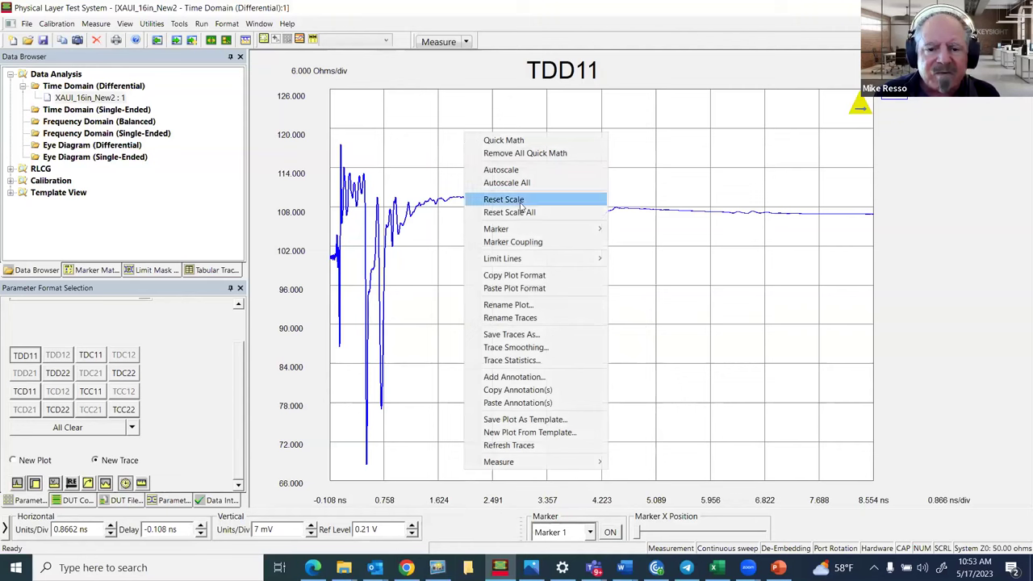
mouse_move(586, 228)
click(627, 230)
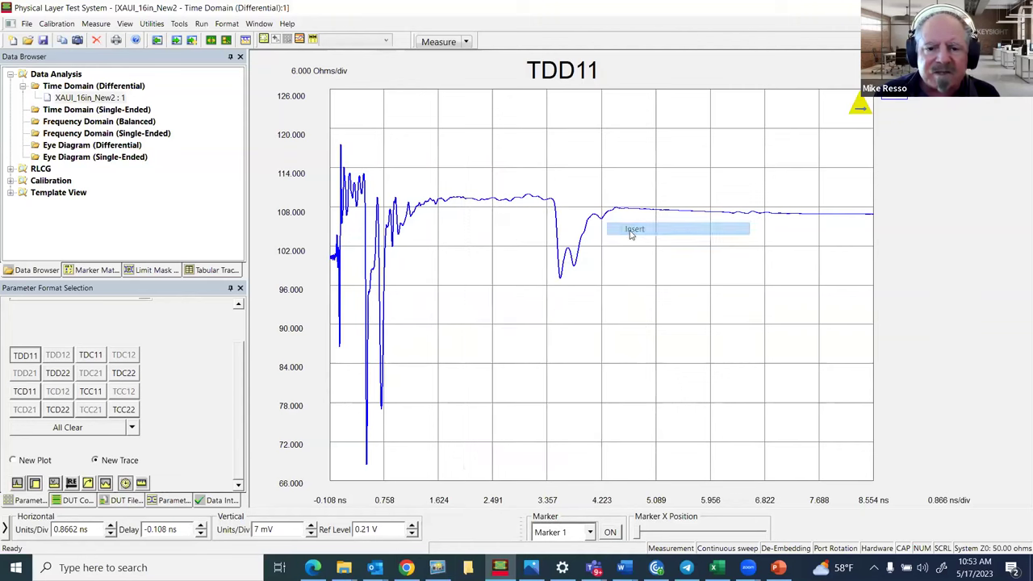
Move marker M1 to 2.02 ns on the TDD11 impedance plot, then restore the grid of all plots.
mouse_move(473, 145)
mouse_down()
mouse_move(456, 149)
mouse_move(477, 148)
mouse_move(464, 146)
mouse_up()
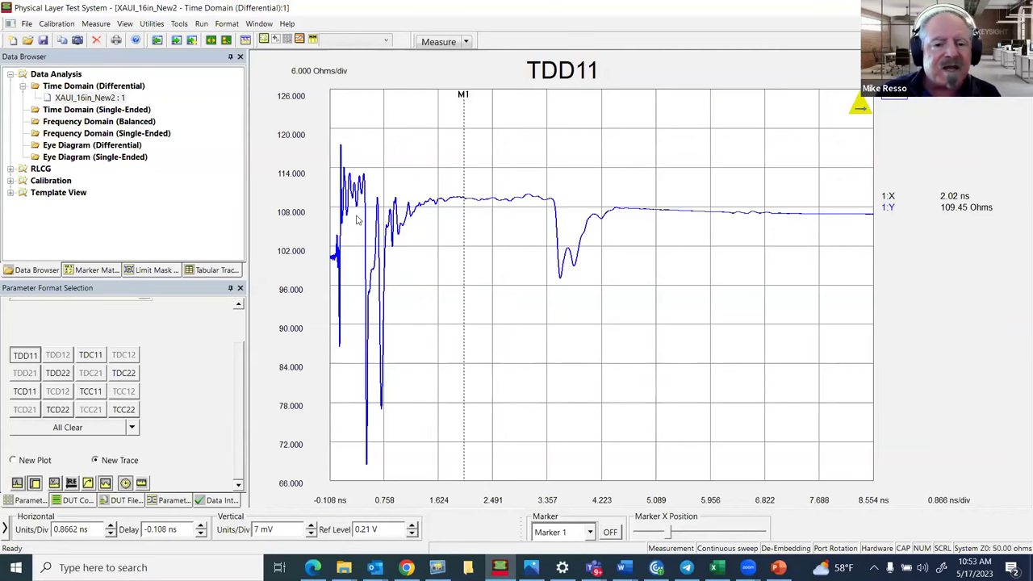
double_click(503, 163)
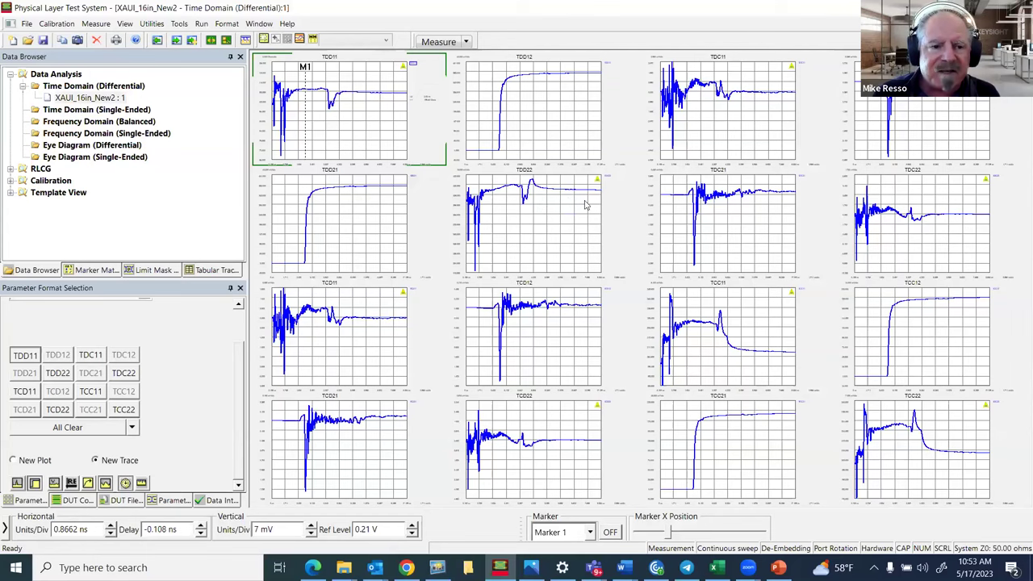
Open the Frequency Domain (Balanced) analysis view of the measurement and plot all its S-parameters.
double_click(76, 122)
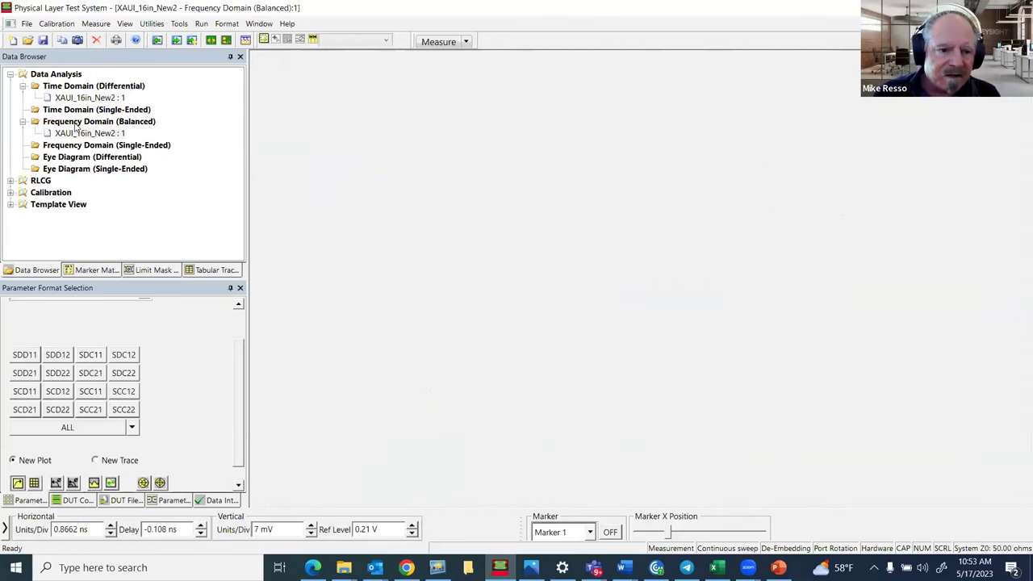
click(69, 428)
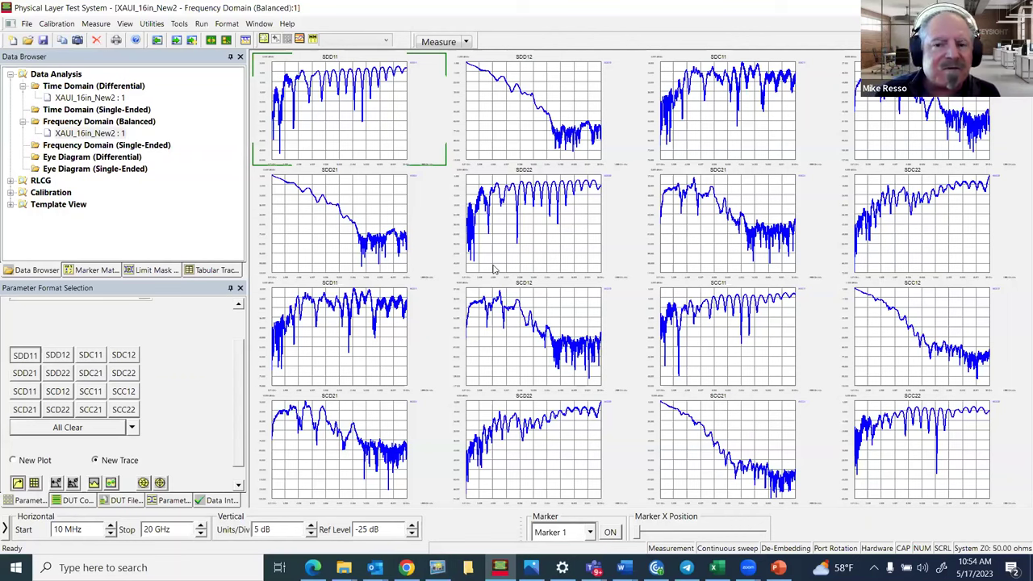
Examine the enlarged SDD11 return loss and SDD12 insertion loss plots, restoring the plot grid after each.
double_click(328, 111)
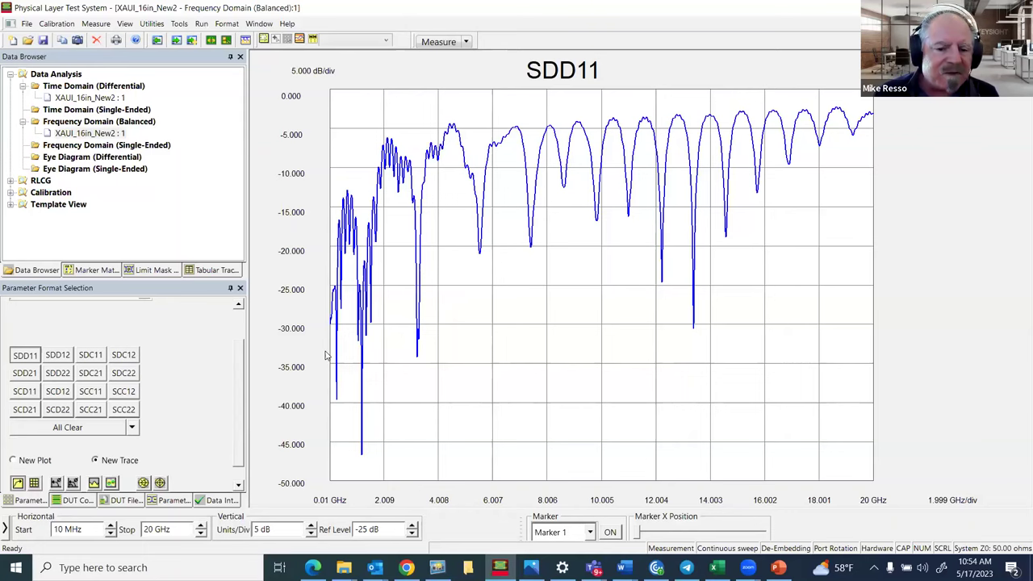
double_click(452, 184)
double_click(511, 106)
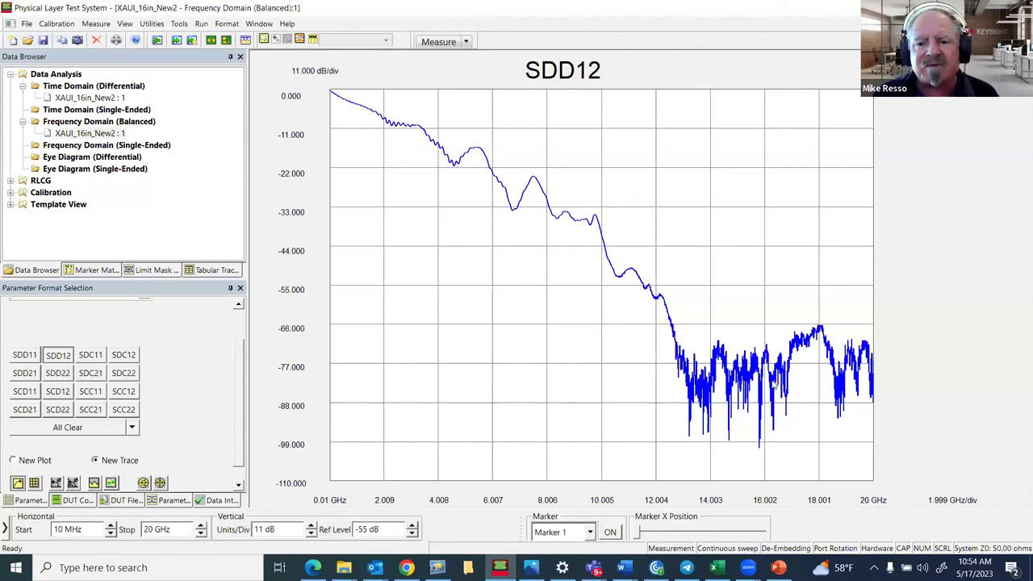
double_click(446, 160)
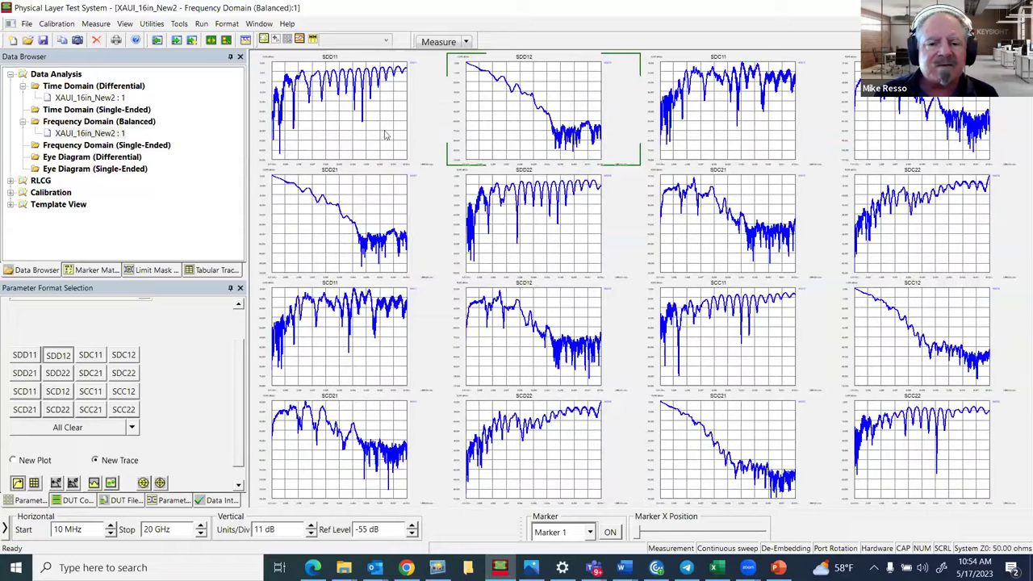
Compare the differential time-domain plots with the balanced frequency-domain plots of XAUI_16in_New2.
double_click(95, 98)
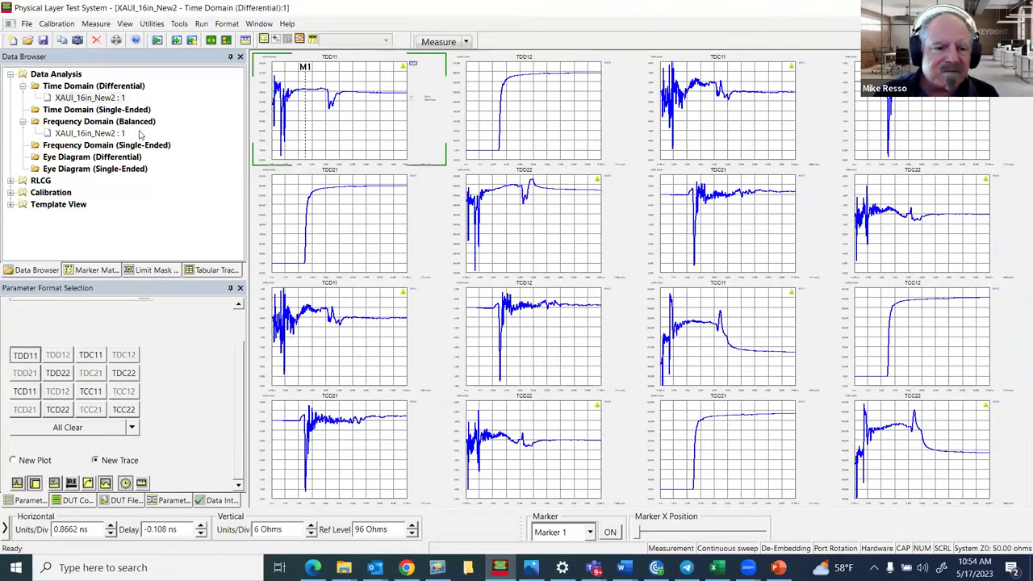
click(106, 134)
double_click(106, 135)
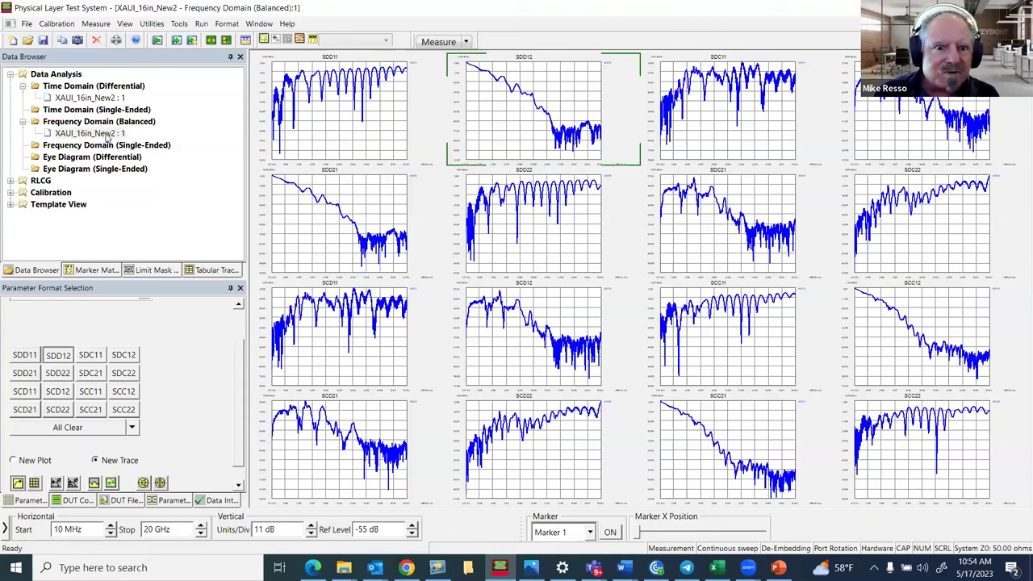
Open the Eye Diagram (Differential) analysis view and plot the TDD12 eye.
double_click(96, 157)
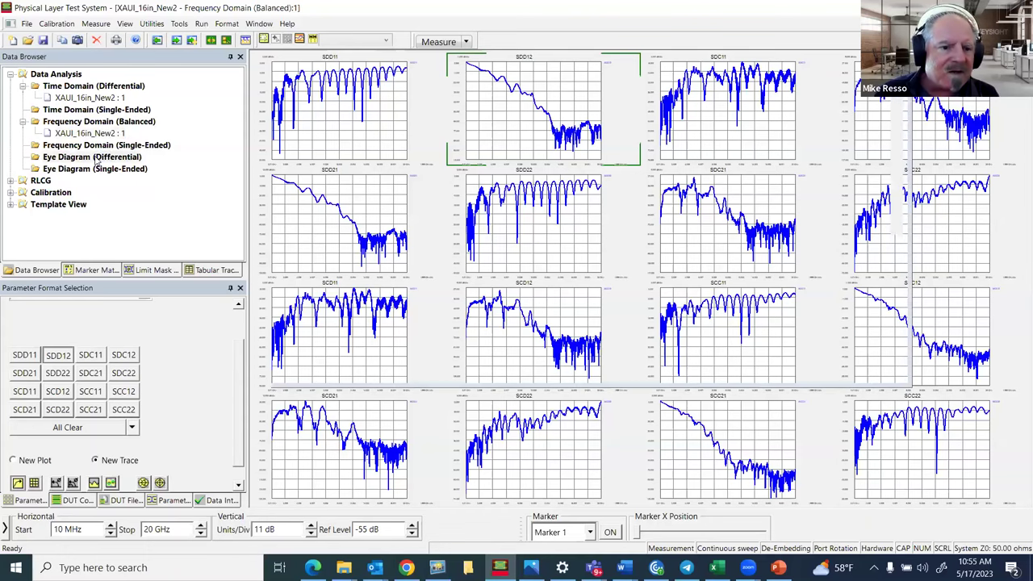
click(23, 358)
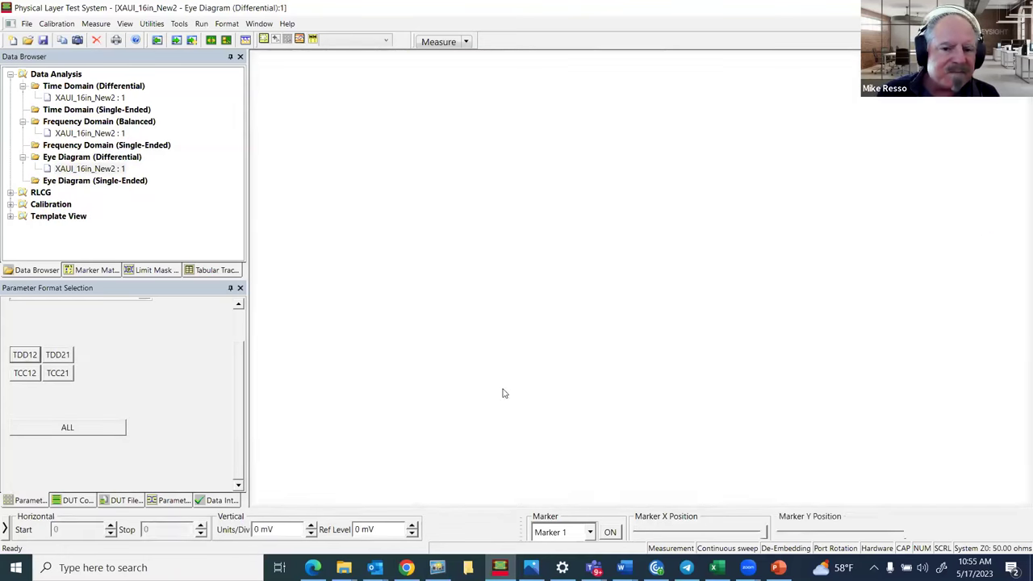
click(24, 357)
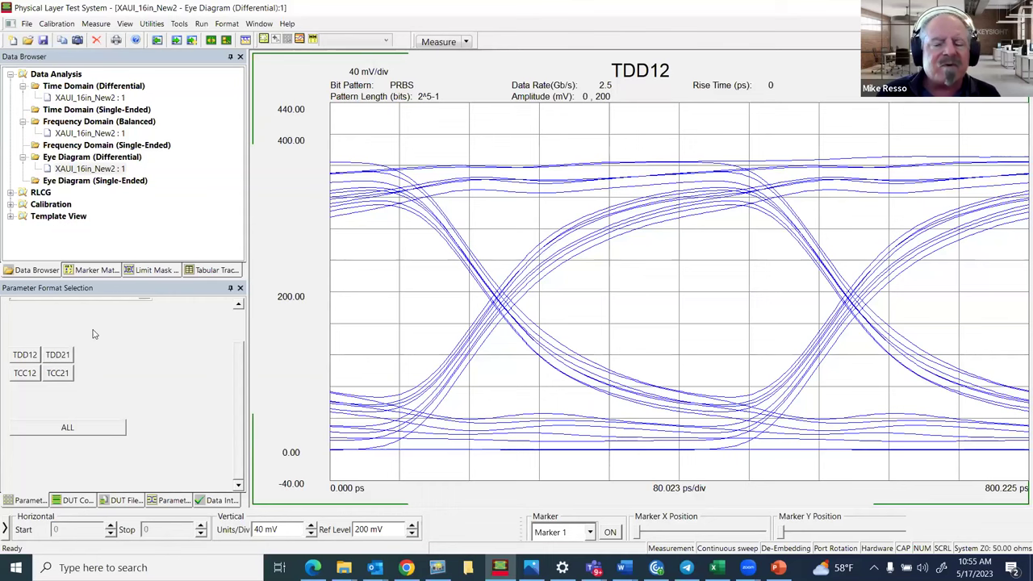
Start a Multi-Channel Simulation with a Diff TX at logical port 1 and a Diff RX at logical port 2.
click(179, 24)
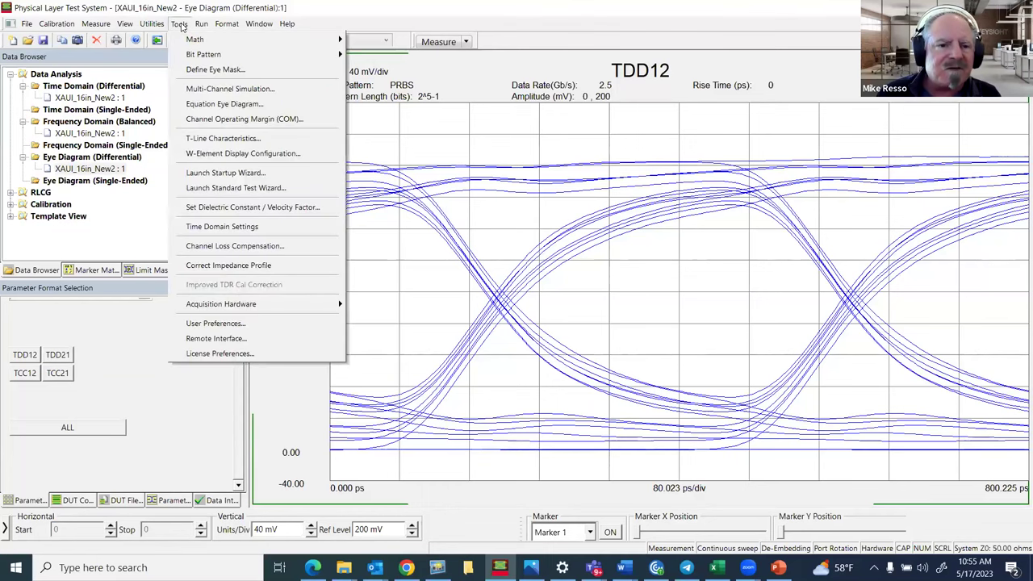
click(219, 91)
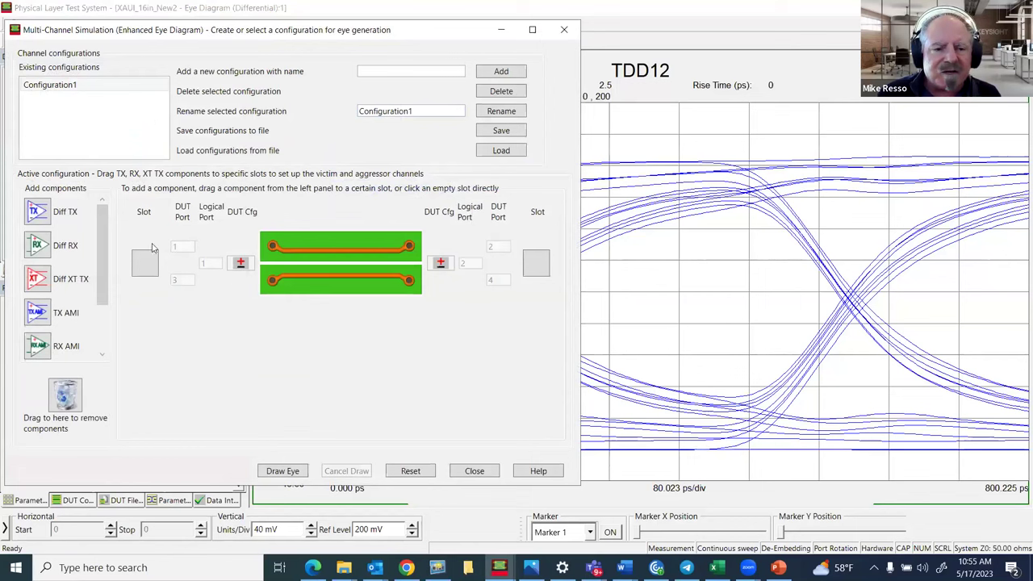
drag(61, 216, 145, 262)
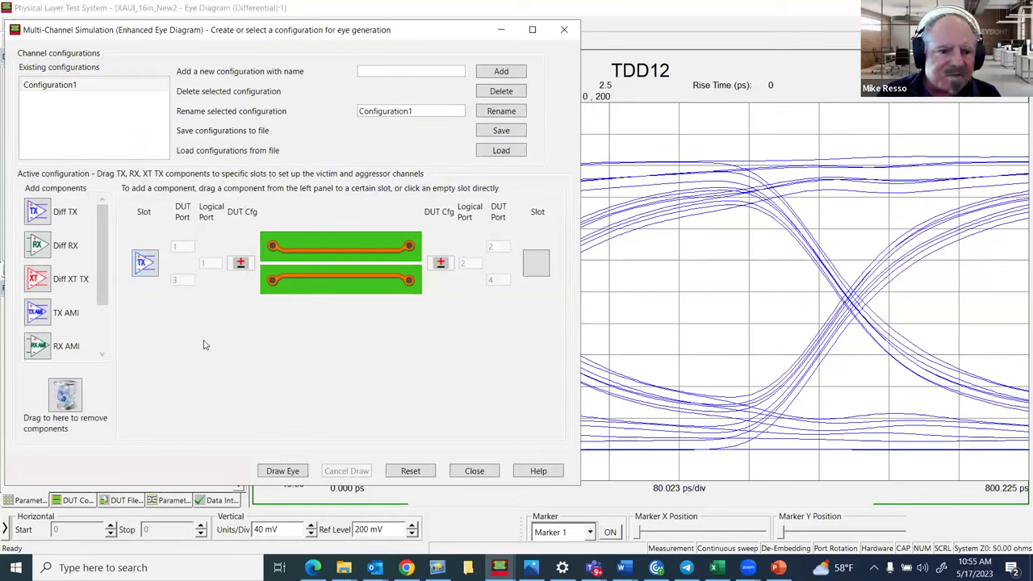
drag(48, 251, 530, 263)
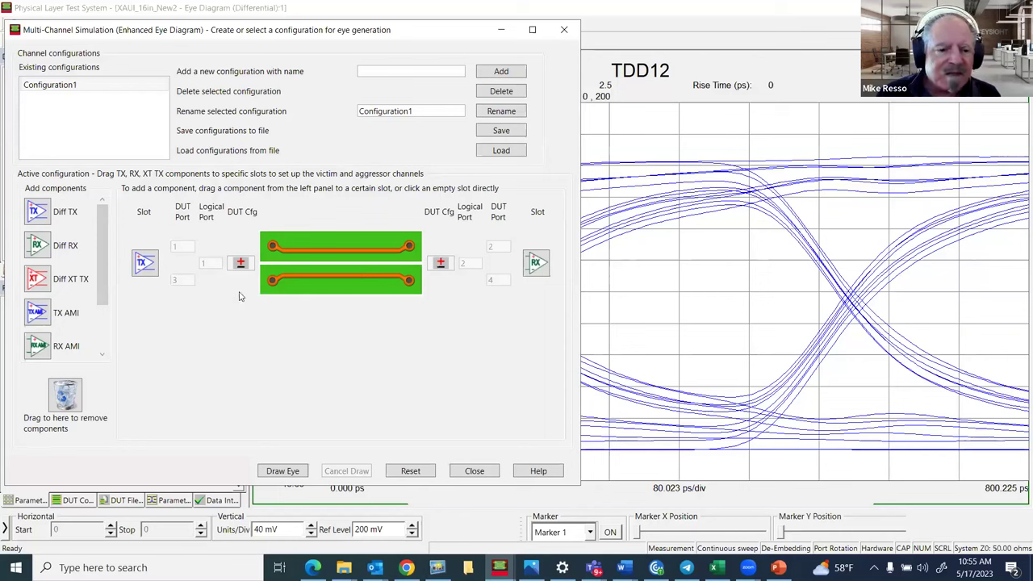
Set the transmitter's symbol rate to 5 GBd, draw the multi-channel eye and minimize the simulation window.
click(138, 267)
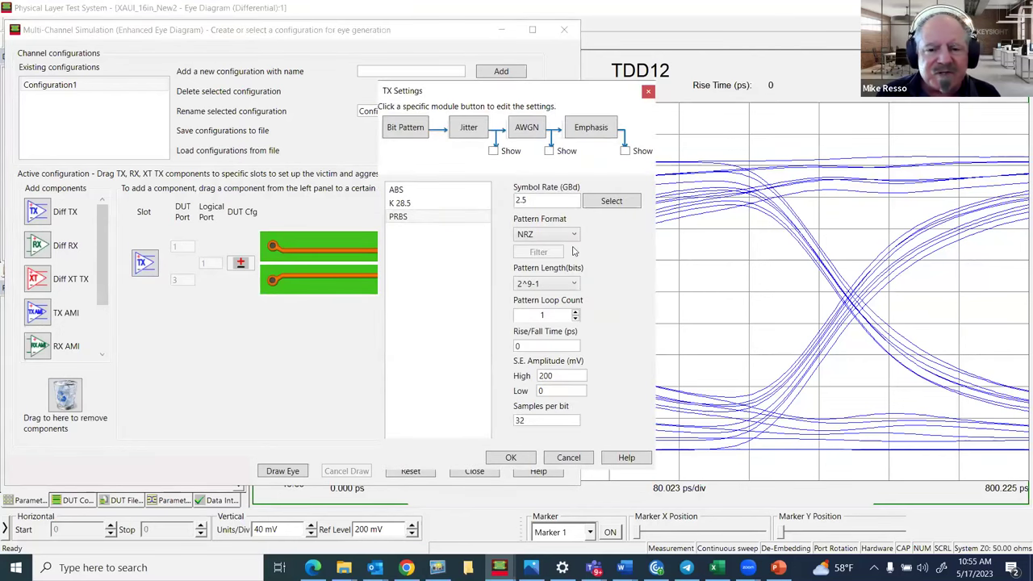
drag(532, 203, 498, 206)
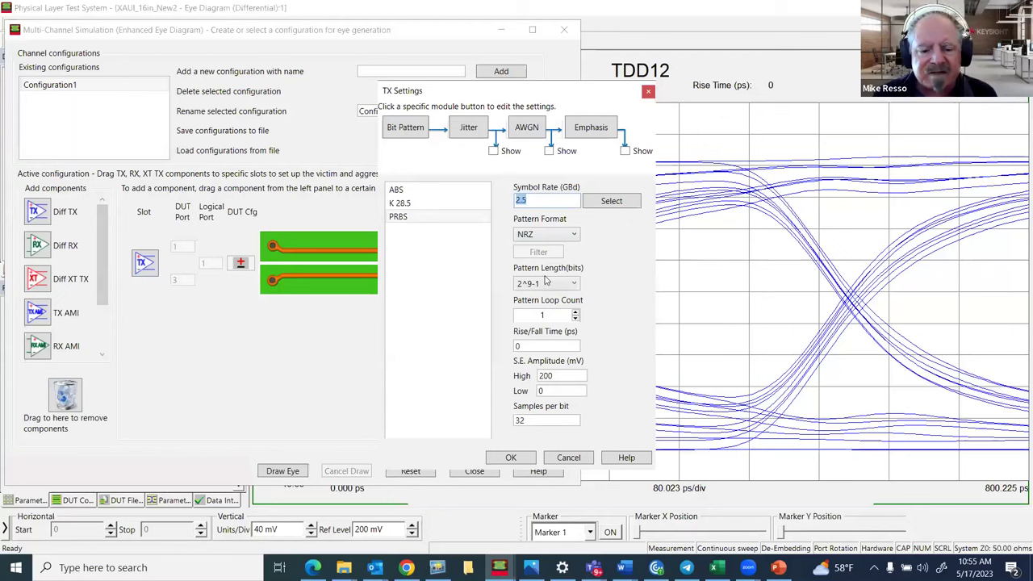
text(5)
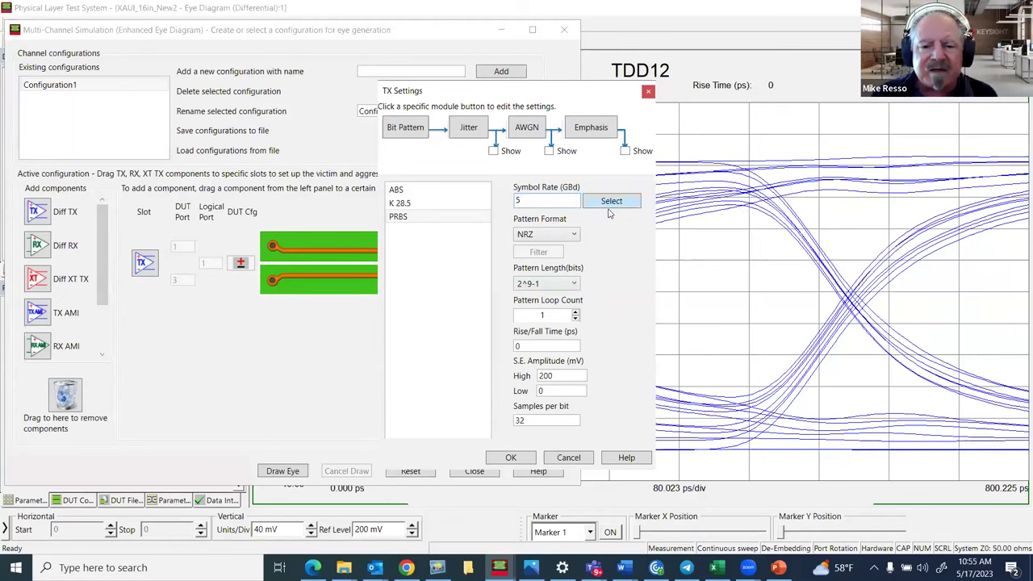
click(517, 459)
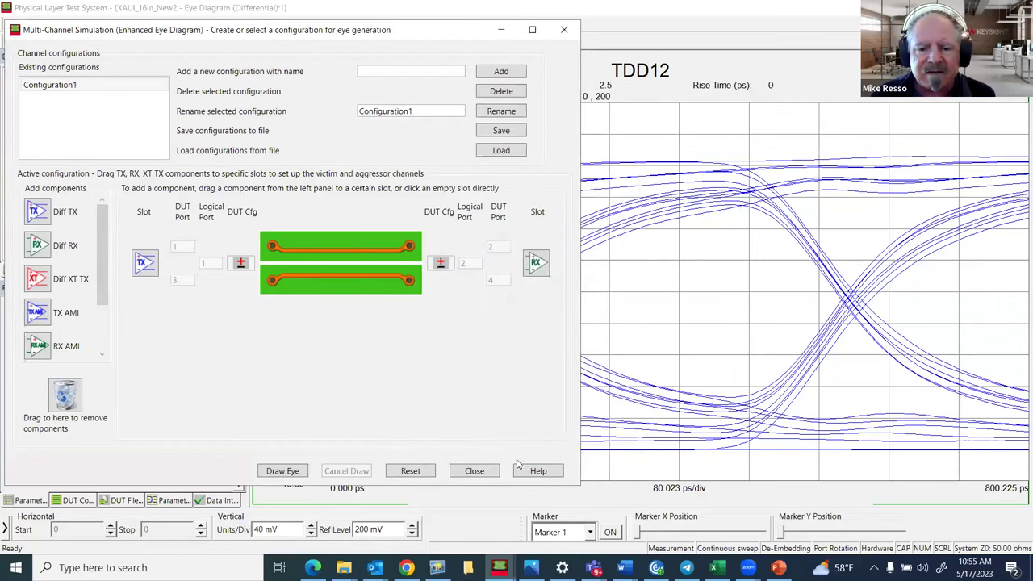
click(284, 472)
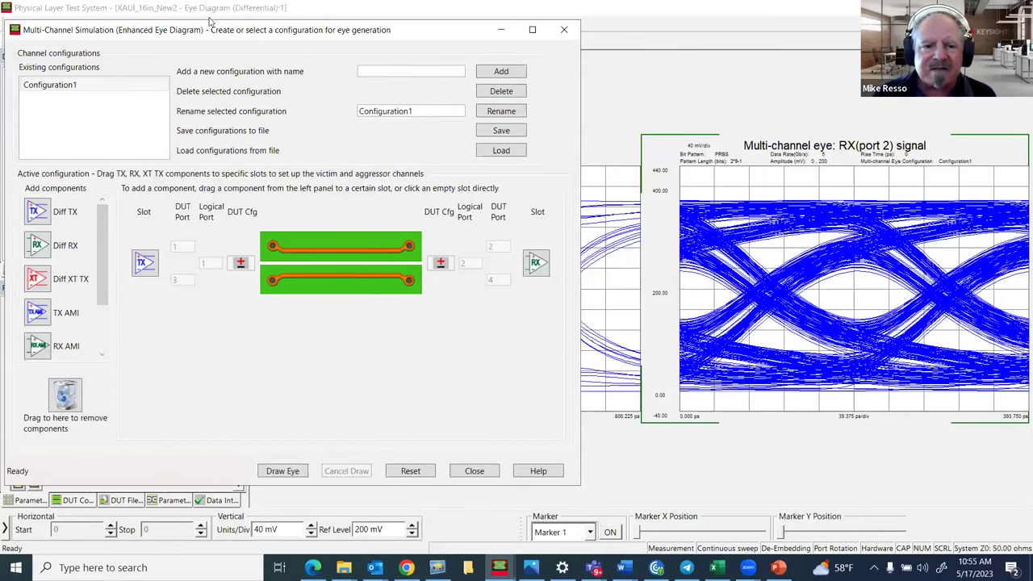
drag(240, 37, 235, 119)
click(497, 114)
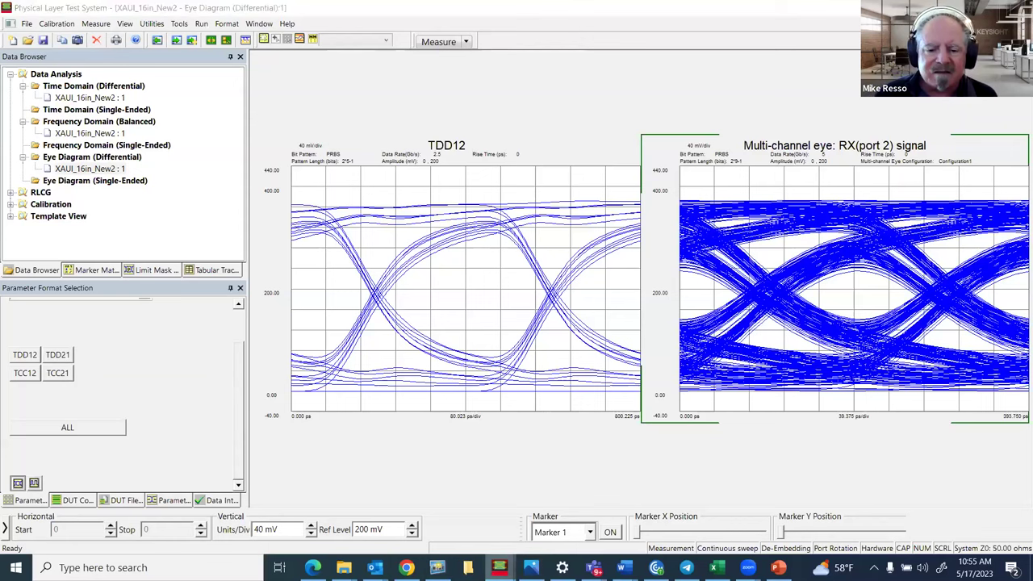
Restore the simulation window, set the transmitter's pattern format to PAM4, draw the eye and close the window.
mouse_move(499, 568)
click(573, 504)
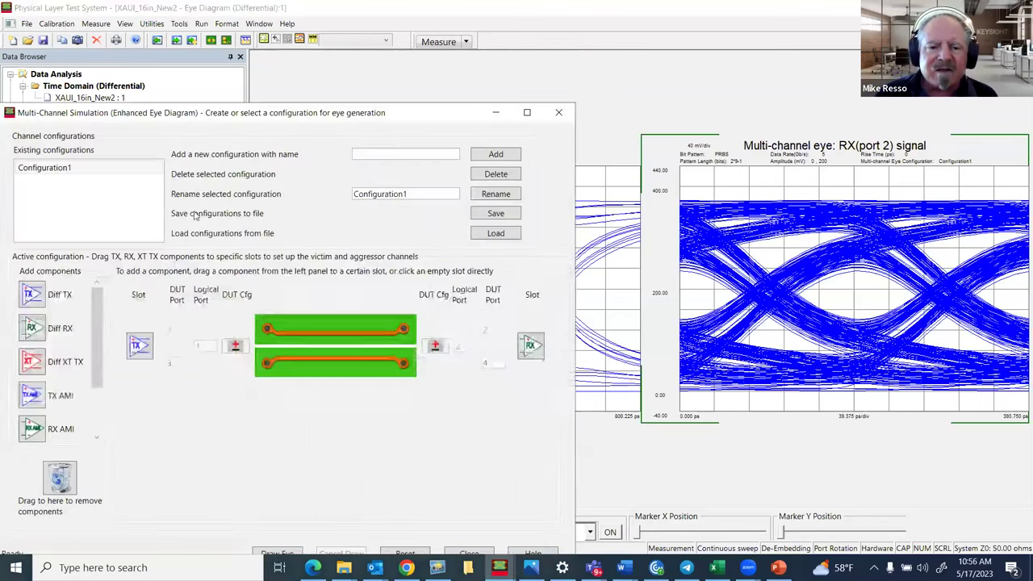
drag(340, 117, 372, 36)
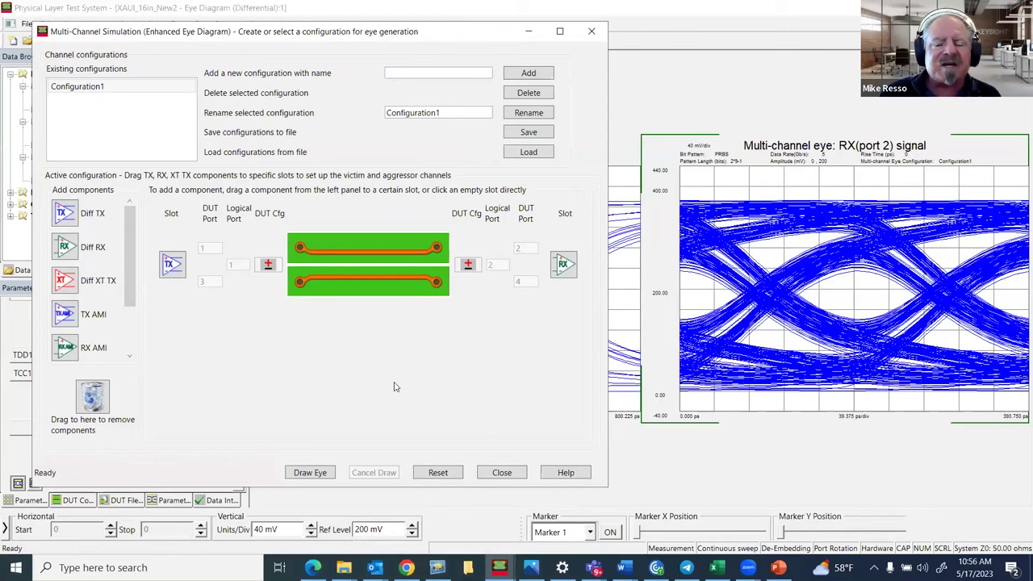
click(172, 264)
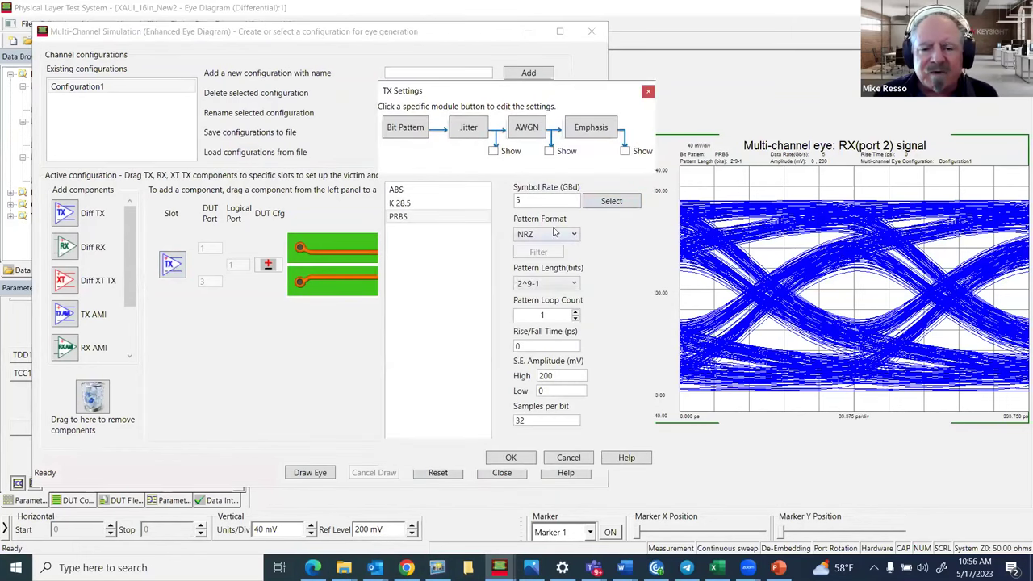
click(576, 238)
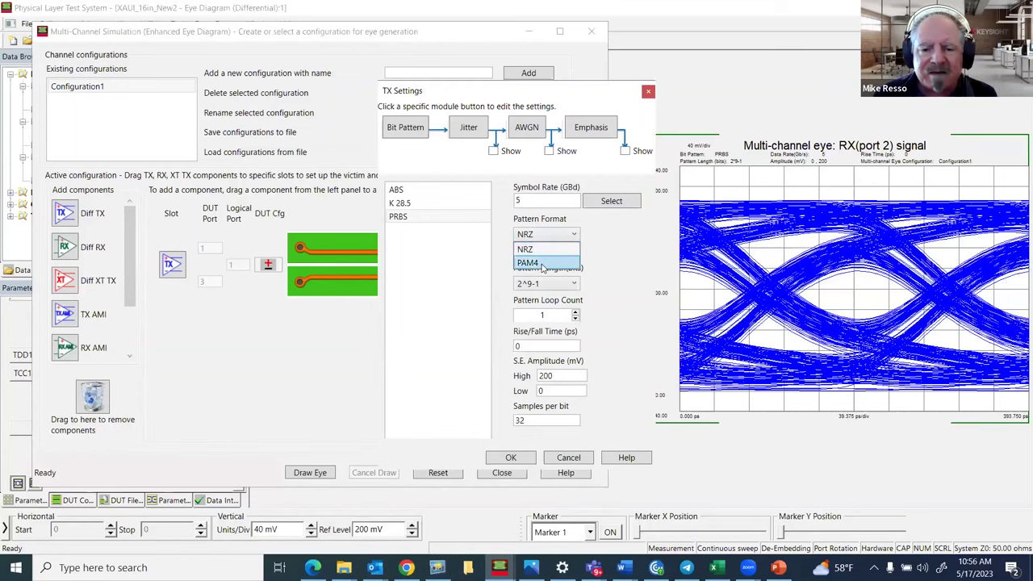
click(543, 264)
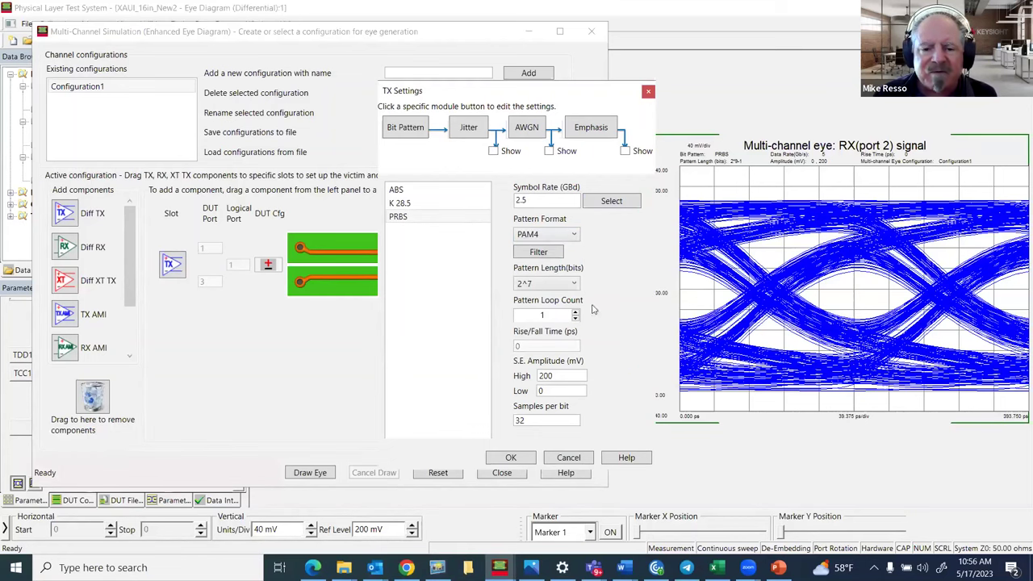
click(510, 458)
click(313, 472)
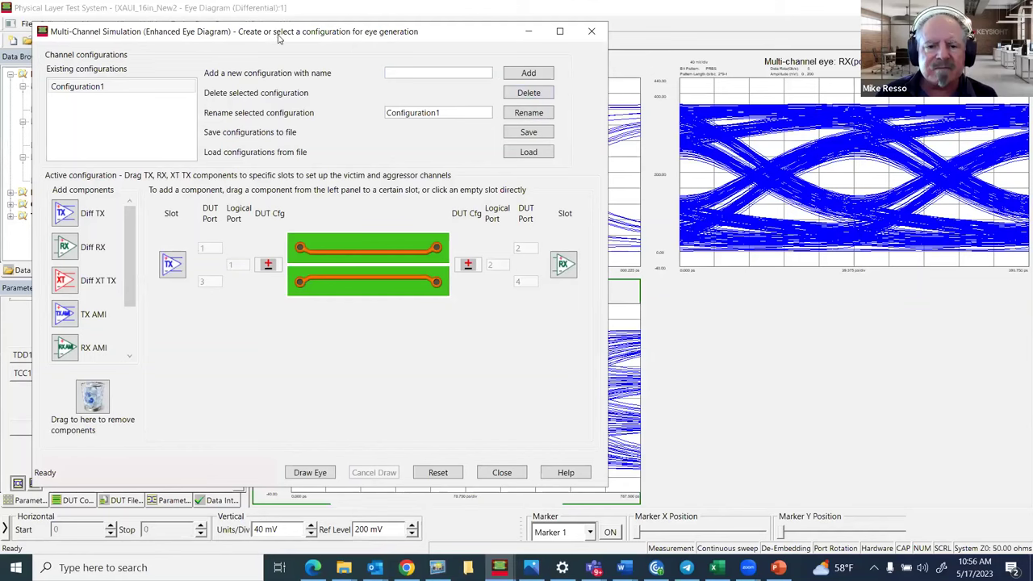
drag(279, 34, 272, 87)
click(584, 84)
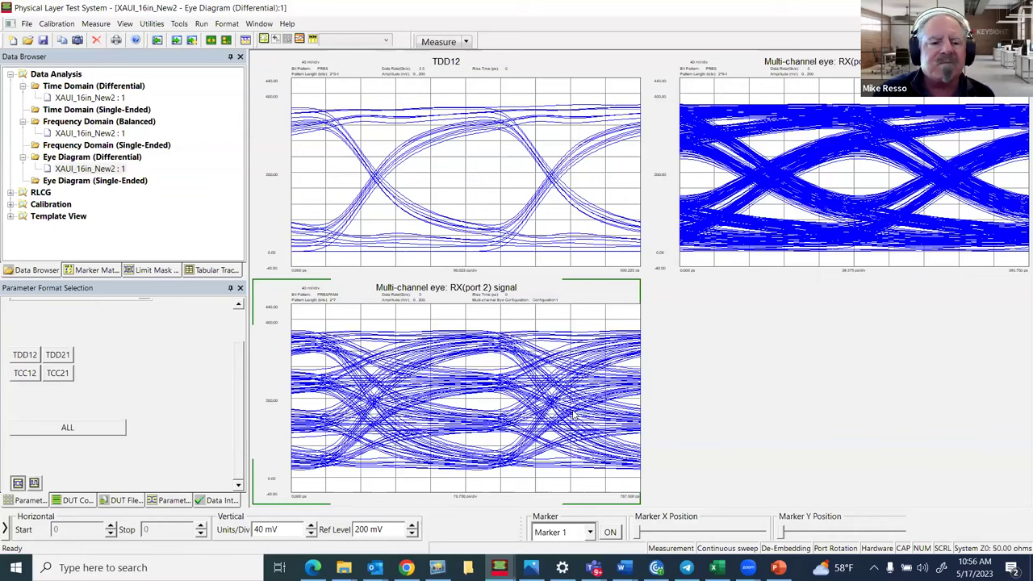
Review the measurement's differential time-domain, balanced frequency-domain and differential eye diagram views in turn.
click(89, 133)
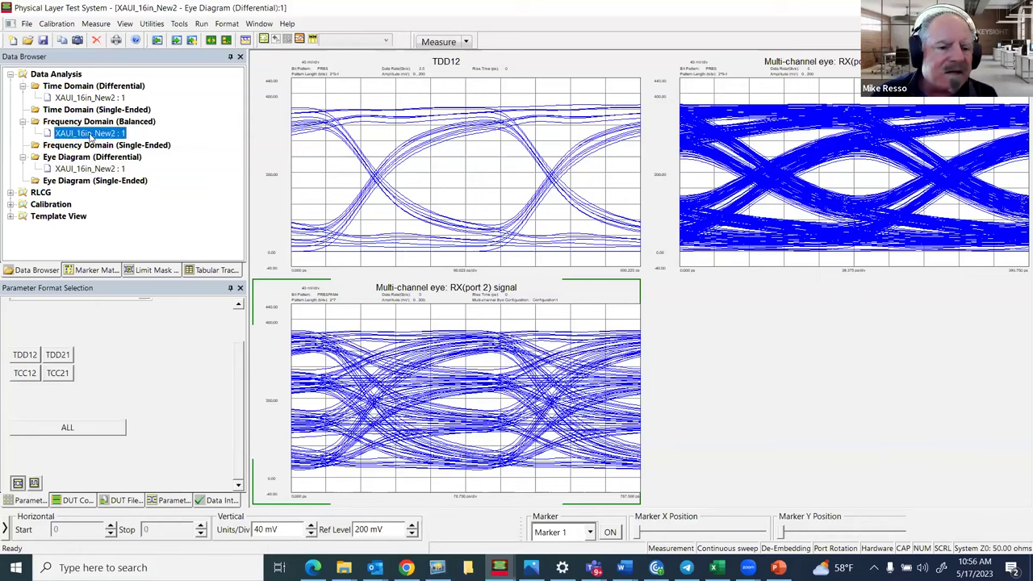
click(92, 97)
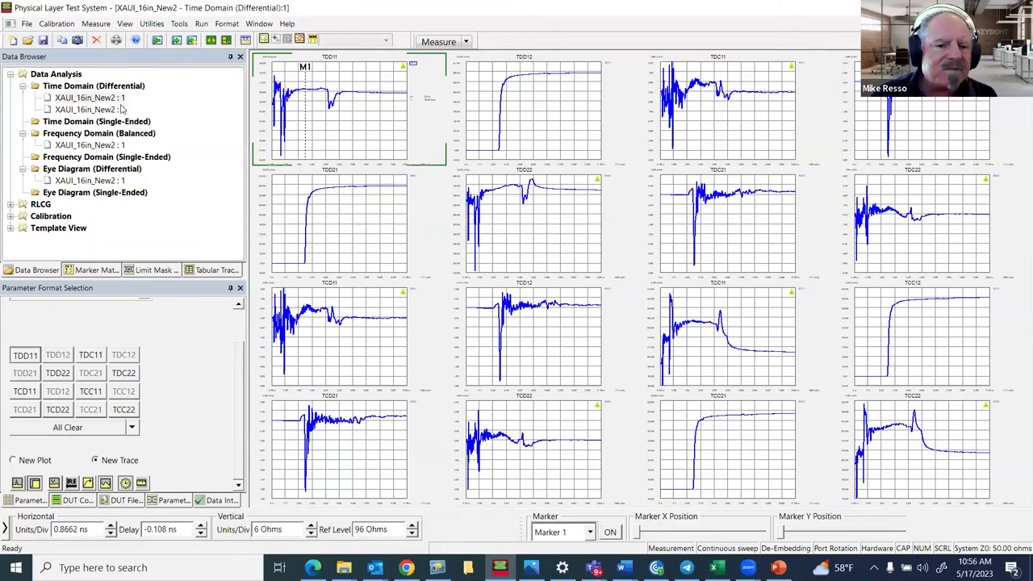
click(111, 145)
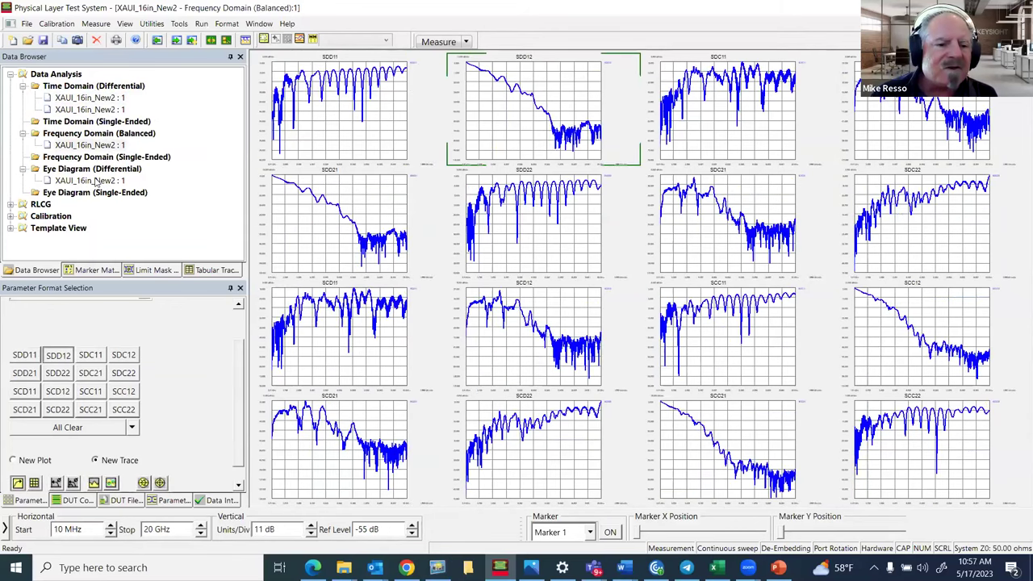
click(94, 181)
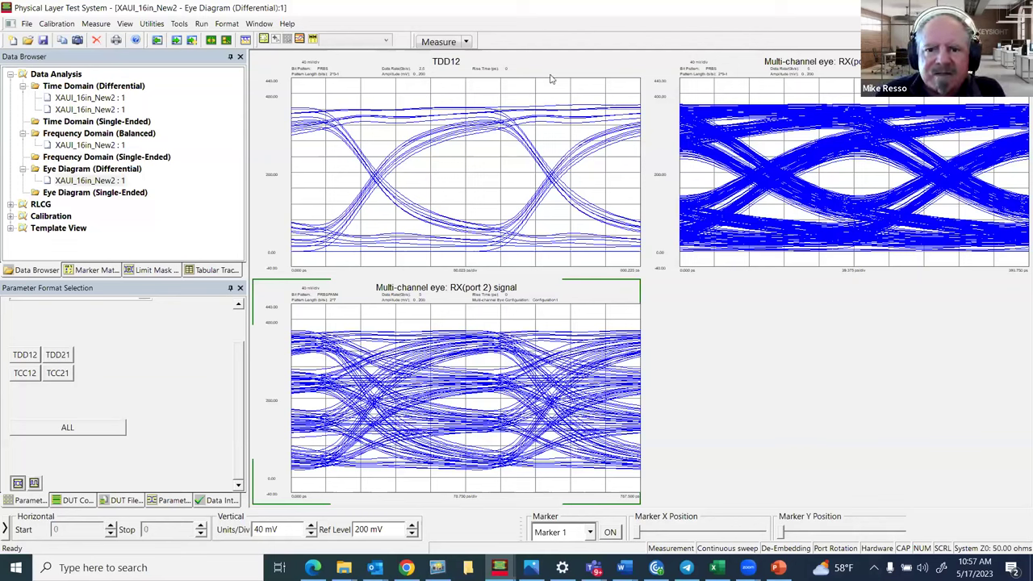
Show the webinar chat and hide it again.
key(alt+h)
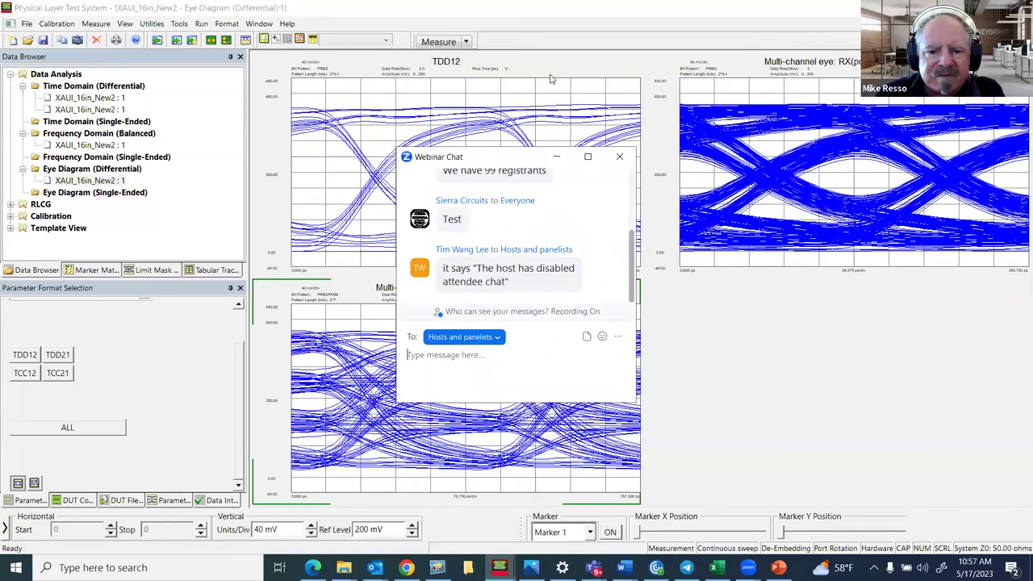
key(alt+h)
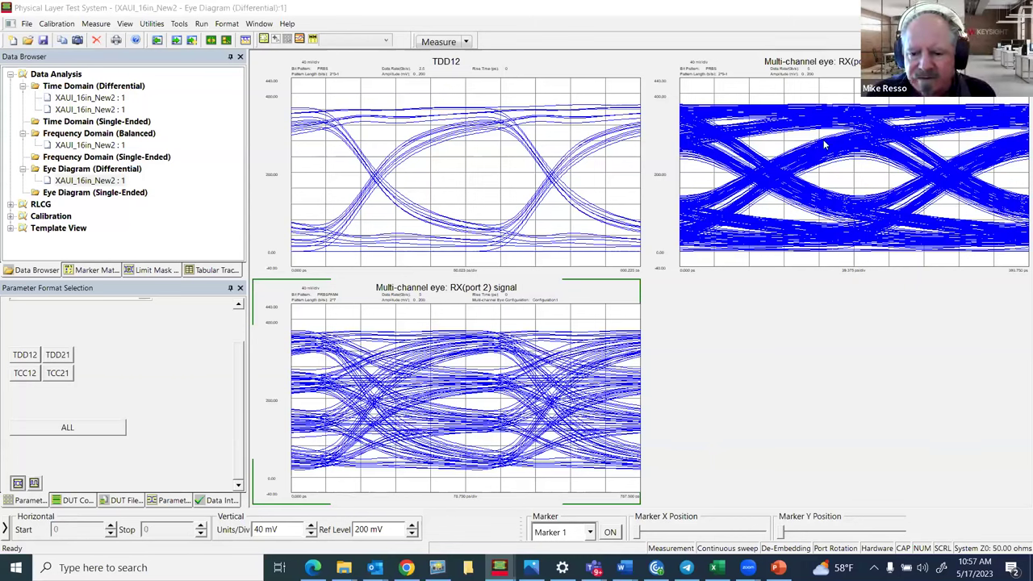
Switch to the PowerPoint slide show and advance from the Demo slide to "Products Used in this Presentation".
click(779, 569)
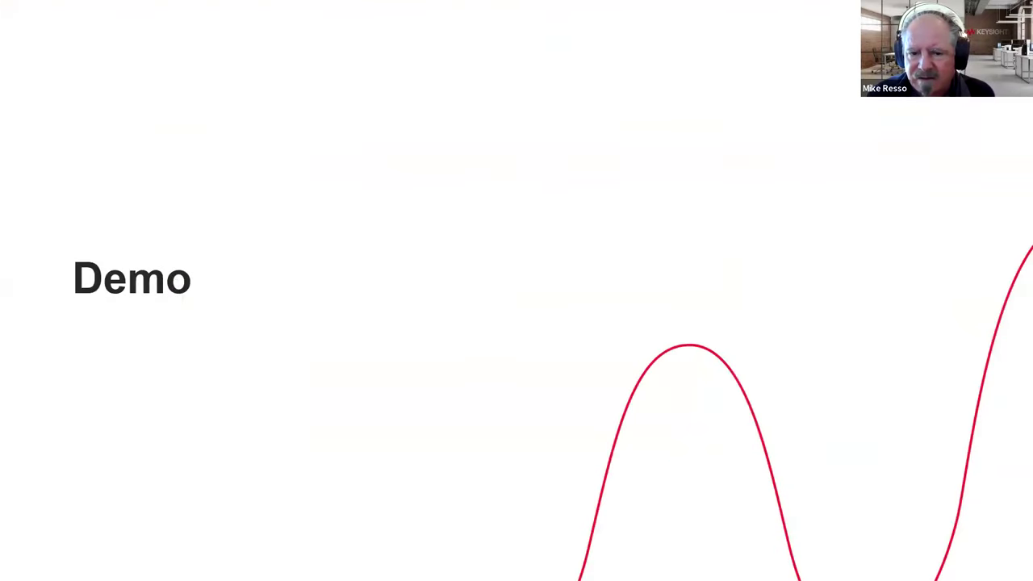
click(887, 547)
click(383, 341)
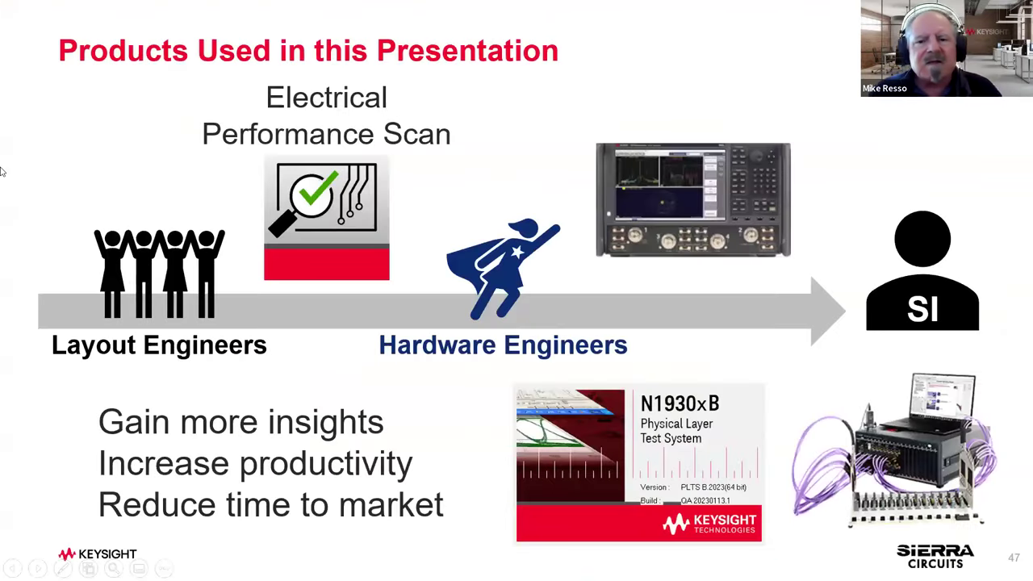